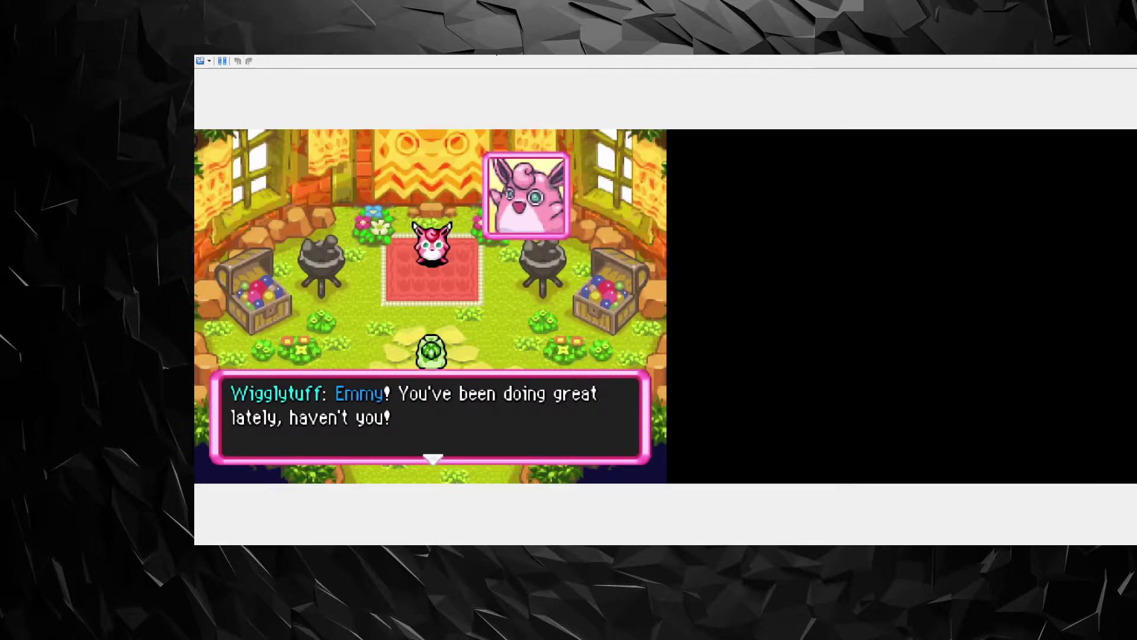
# Read through Wigglytuff's lines about Emmy's day off, his advice to relax, and his encouragement
pyautogui.press('x')
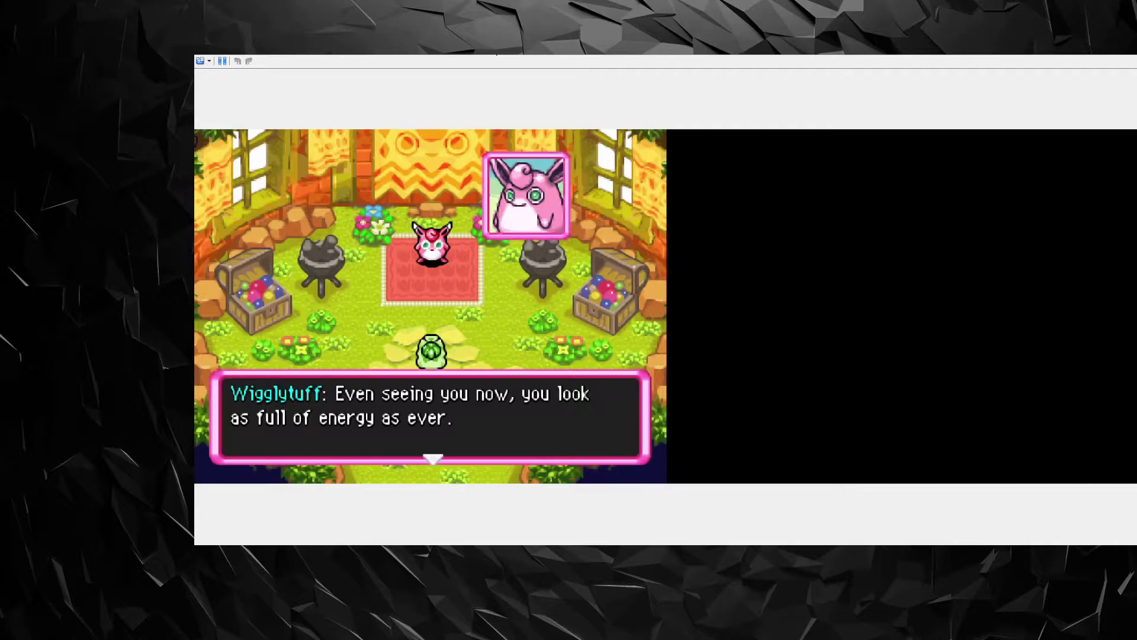
pyautogui.press('x')
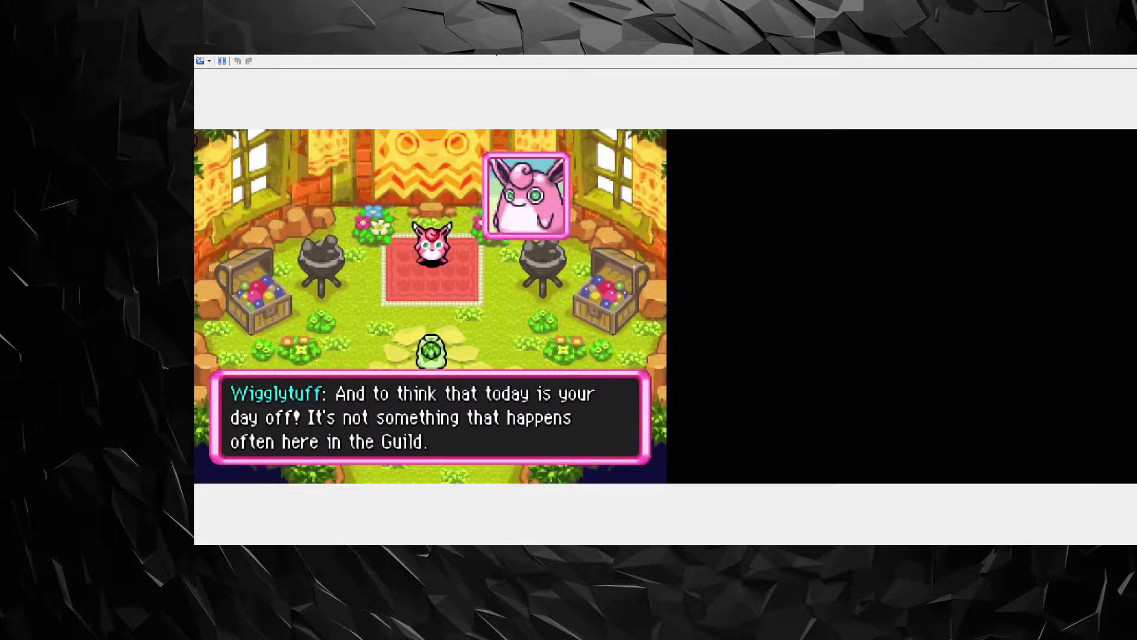
pyautogui.press('x')
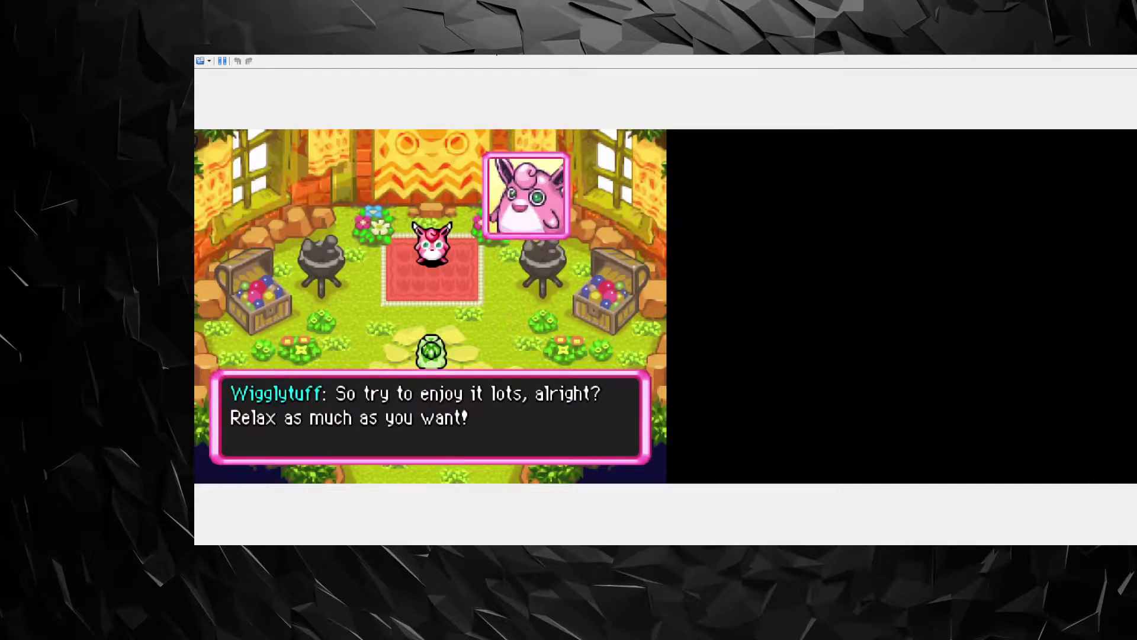
pyautogui.press('x')
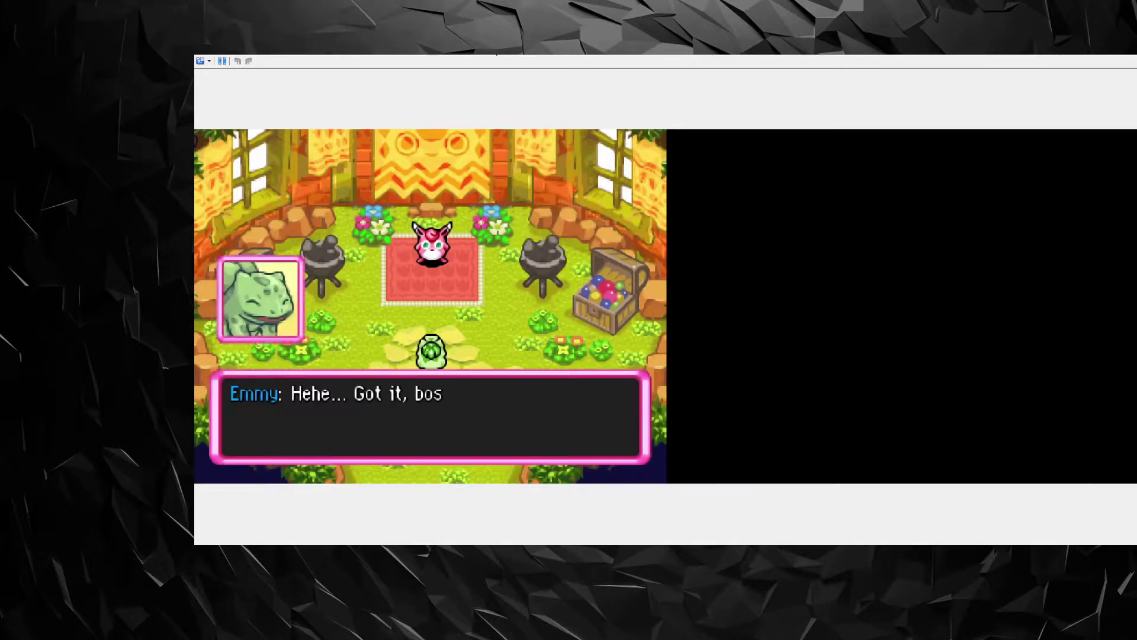
pyautogui.press('x')
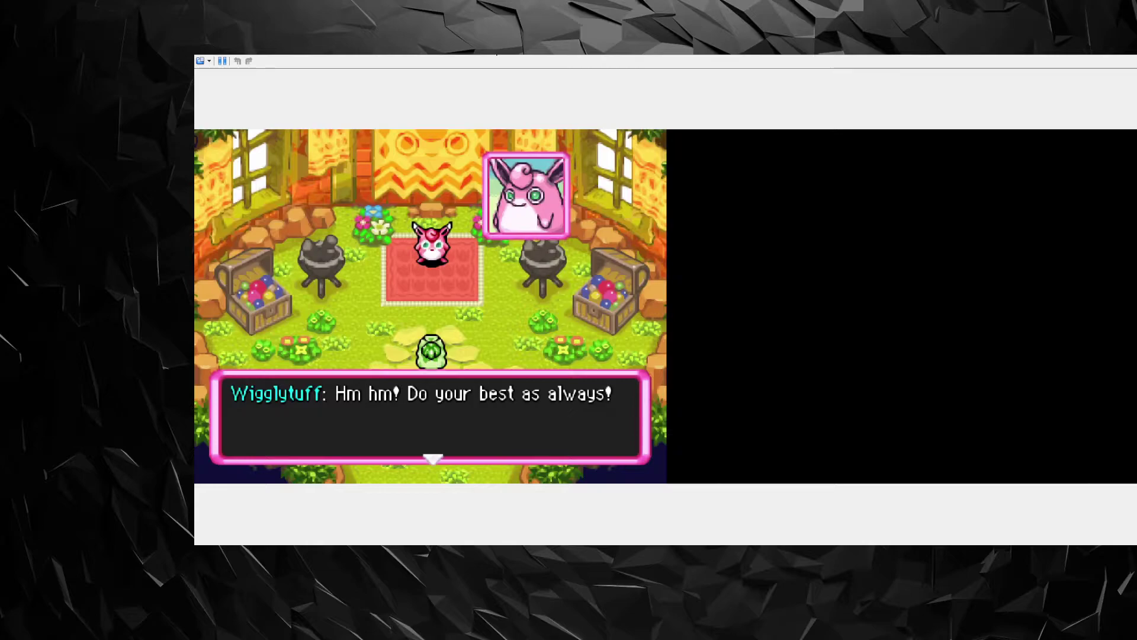
pyautogui.press('x')
pyautogui.press('x')
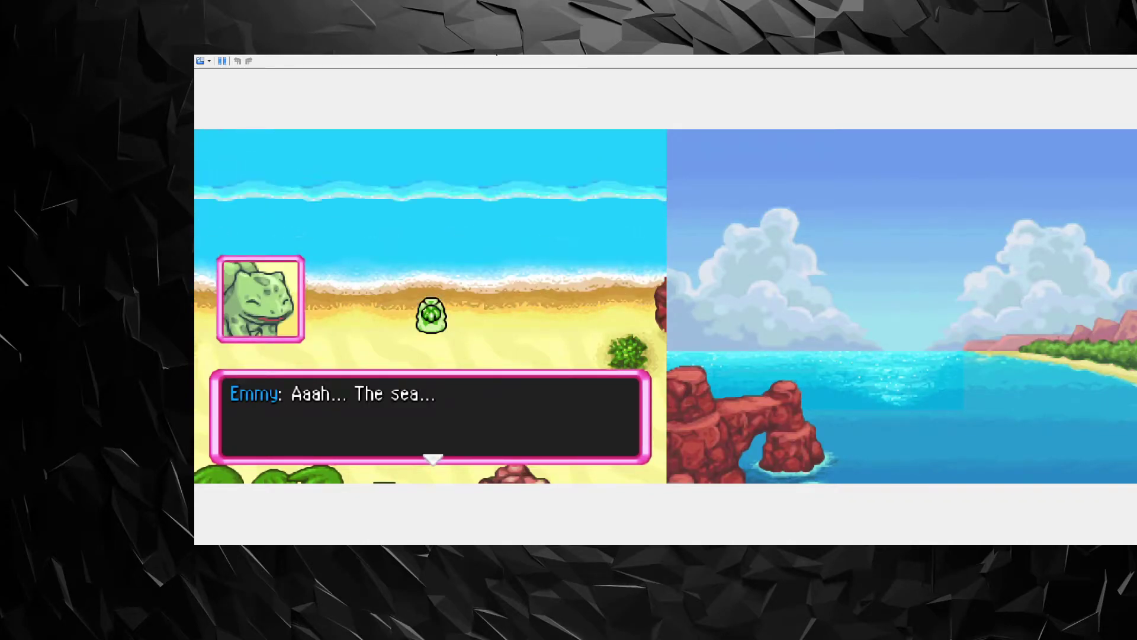
# Advance Emmy's seaside lines through the Apple theft until she chases the thief into Beach Cave
pyautogui.press('Return')
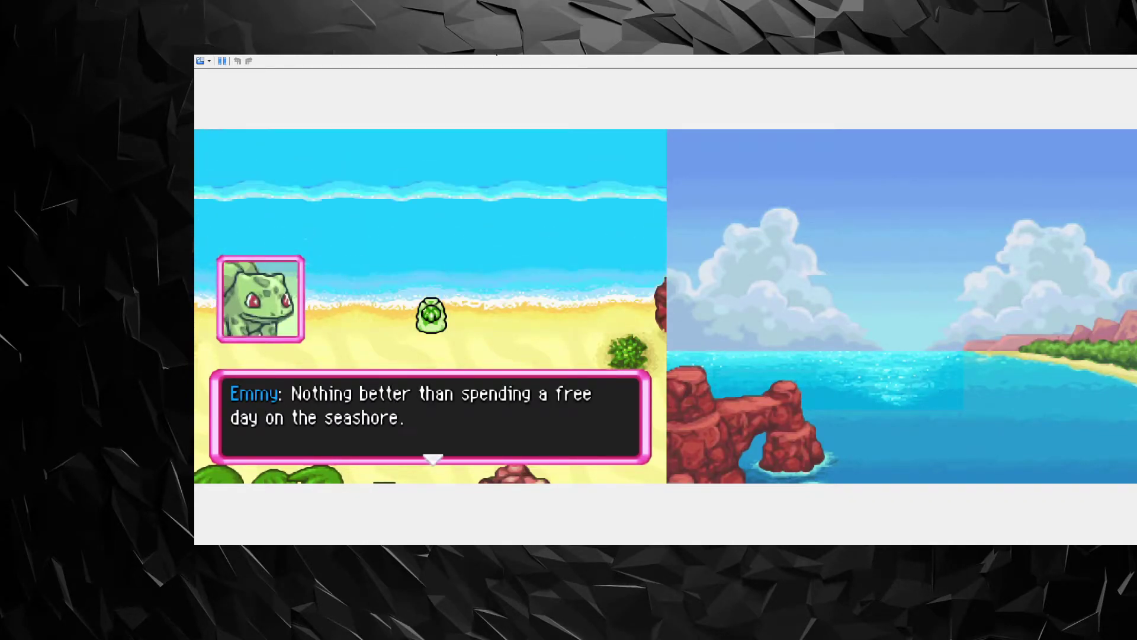
pyautogui.press('Return')
pyautogui.press('Return')
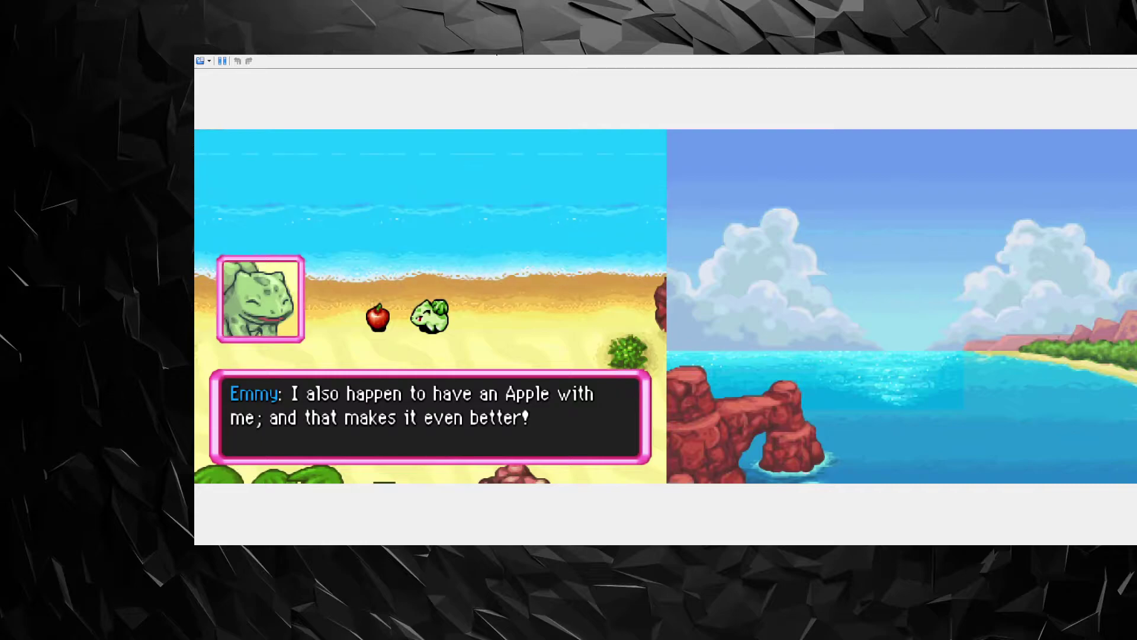
pyautogui.press('Return')
pyautogui.press('Return')
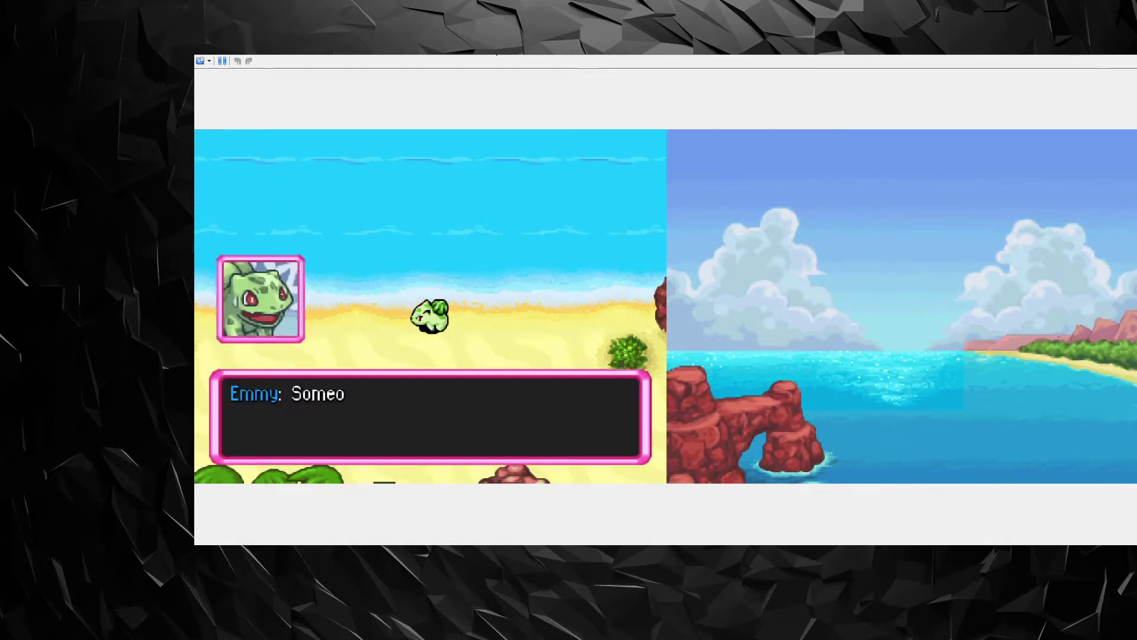
pyautogui.press('Return')
pyautogui.press('Right')
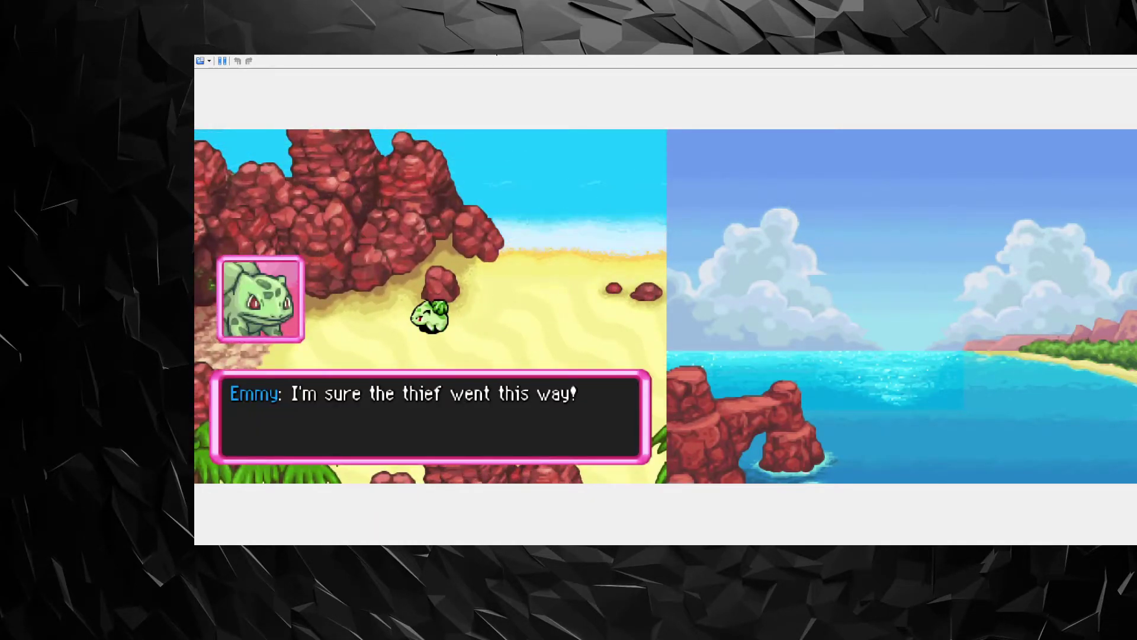
pyautogui.press('Return')
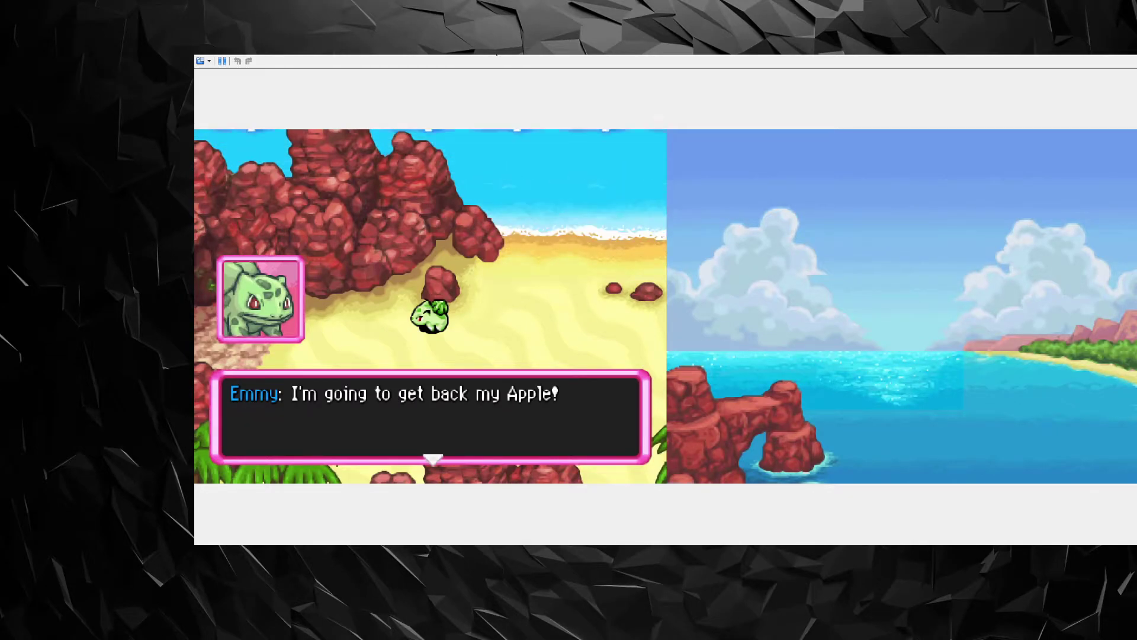
pyautogui.press('Return')
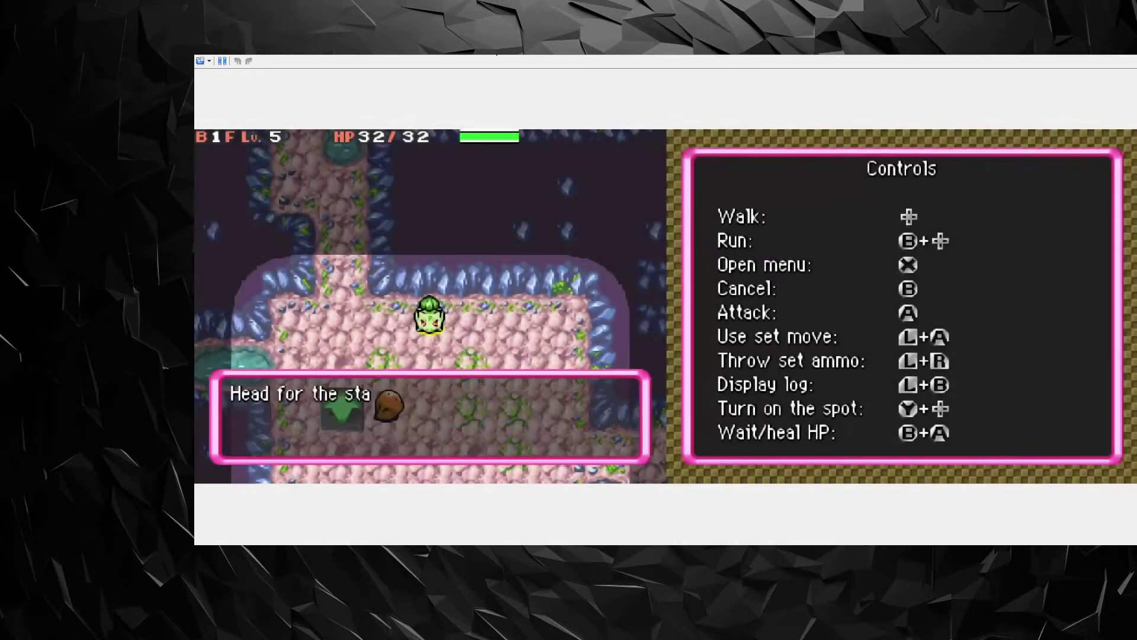
# Look over Emmy's Tackle move, then try the set move and get the no-set-move warning
pyautogui.press('x')
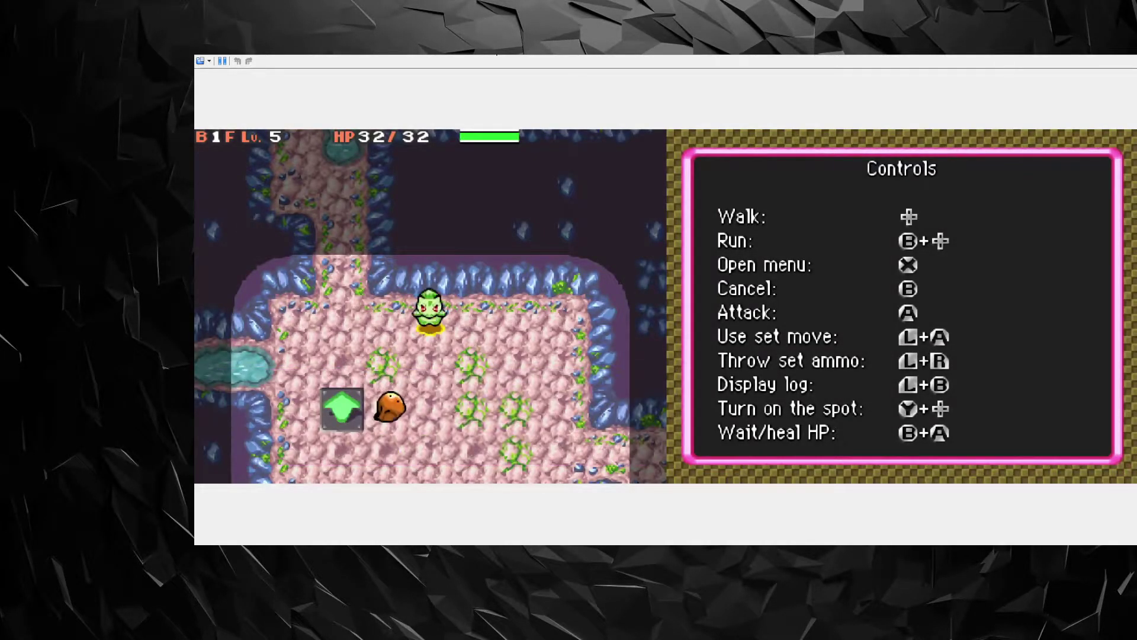
pyautogui.press('s')
pyautogui.press('x')
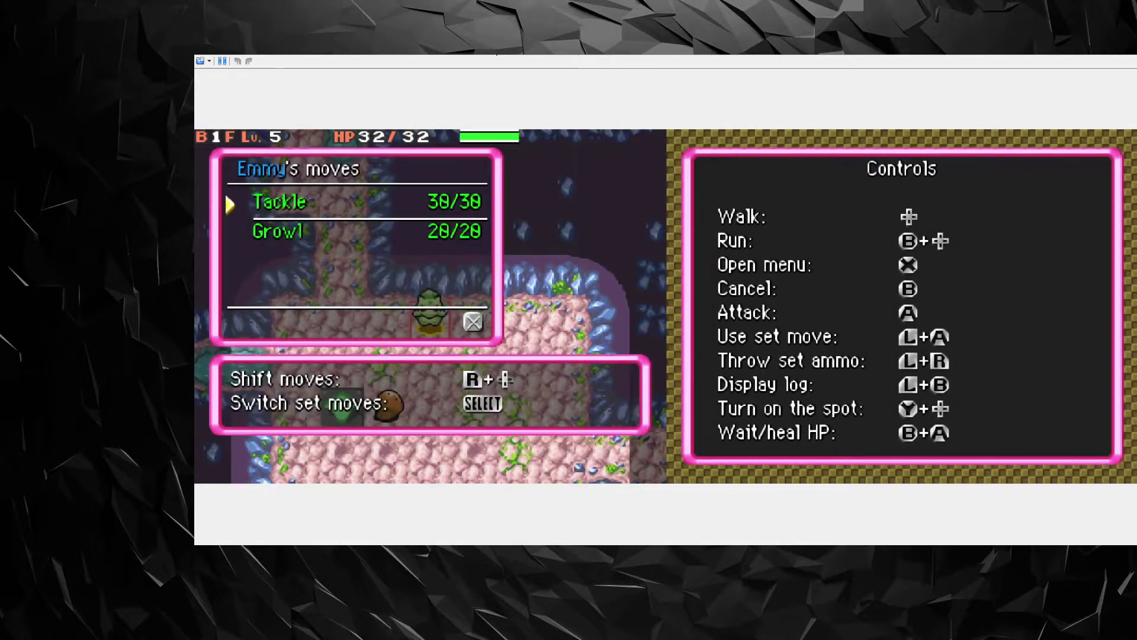
pyautogui.press('x')
pyautogui.press('z')
pyautogui.press('z')
pyautogui.press('x')
pyautogui.press('z')
pyautogui.press('s')
pyautogui.hotkey('a', 'x')
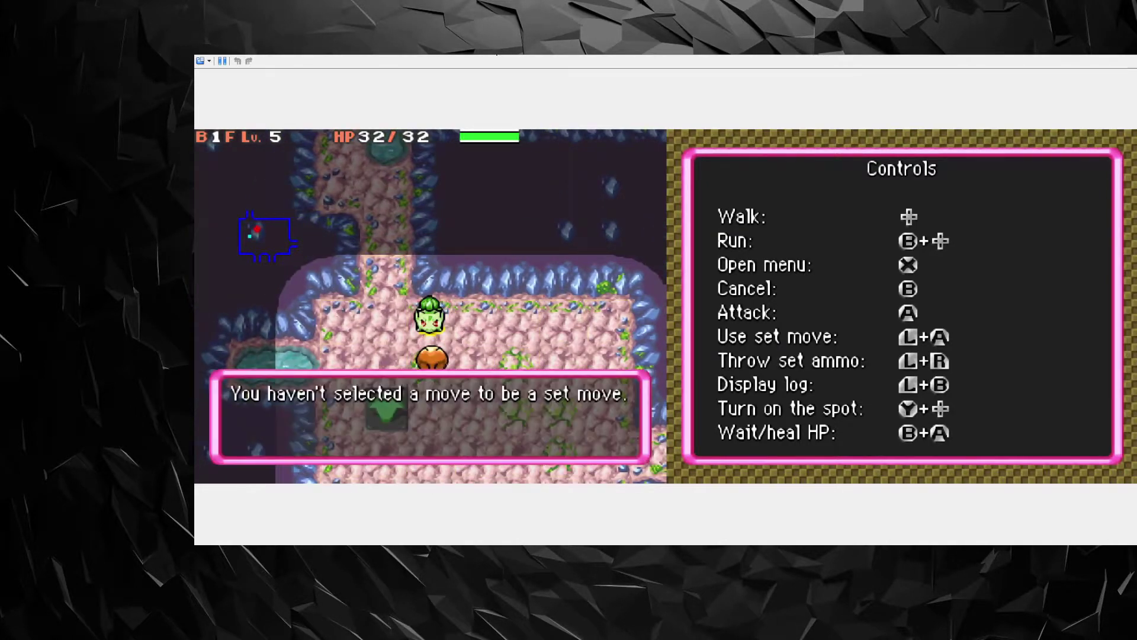
pyautogui.press('x')
# Make Tackle Emmy's set move and return to the dungeon floor
pyautogui.press('x')
pyautogui.press('Down')
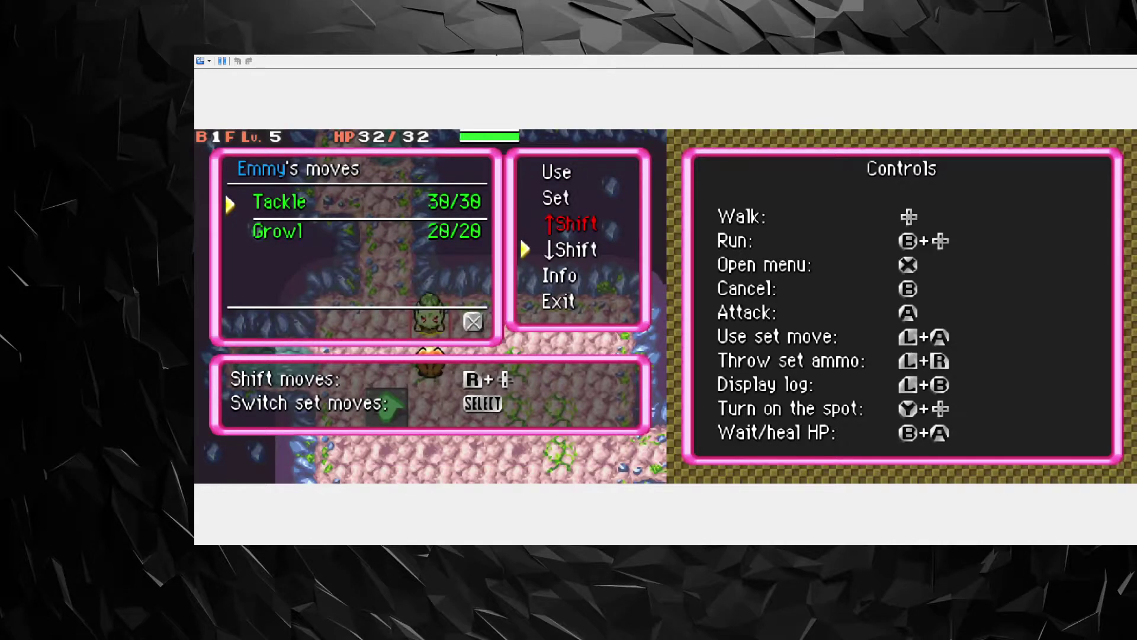
pyautogui.press('z')
pyautogui.press('z')
pyautogui.press('x')
pyautogui.press('z')
pyautogui.press('z')
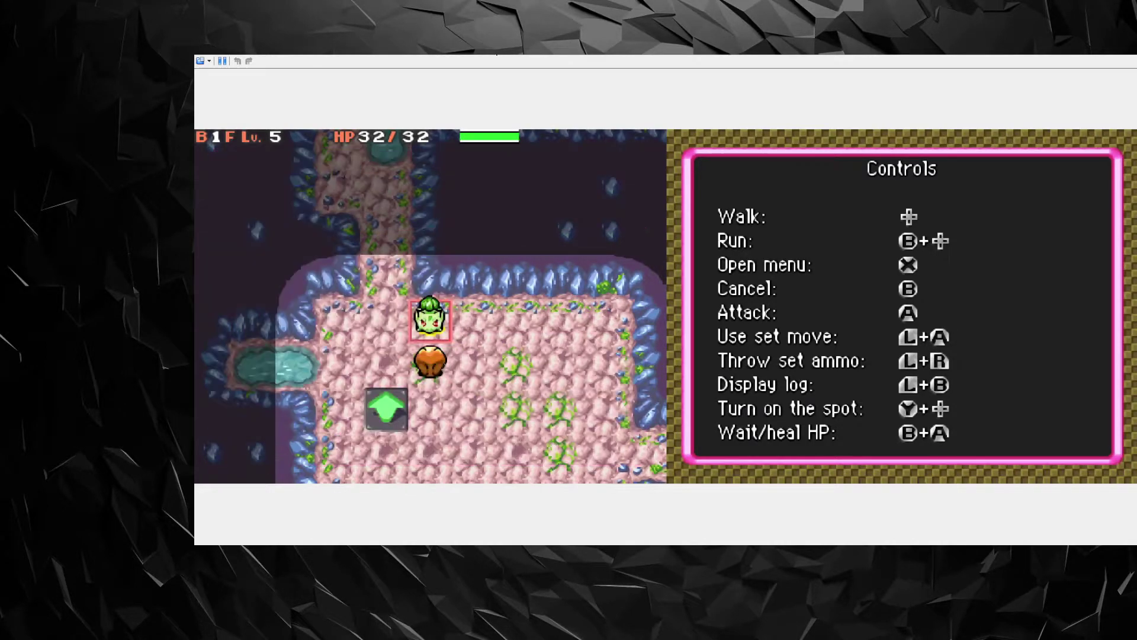
pyautogui.press('x')
pyautogui.press('x')
# Defeat the first Kabuto with three Tackles and walk toward the next room
pyautogui.hotkey('a', 's')
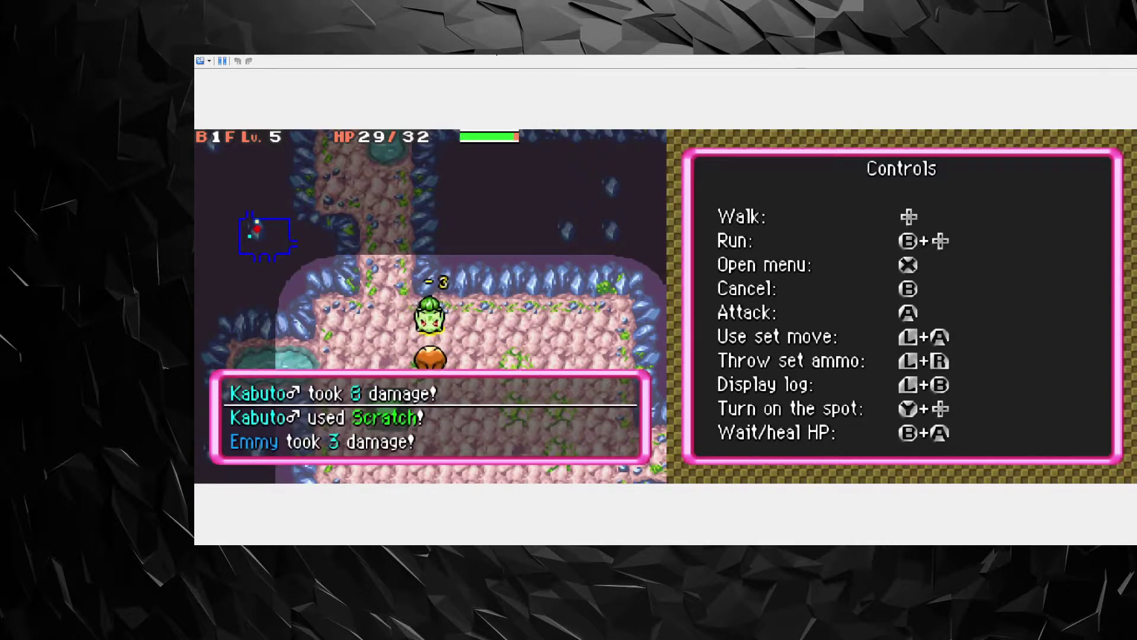
pyautogui.hotkey('a', 's')
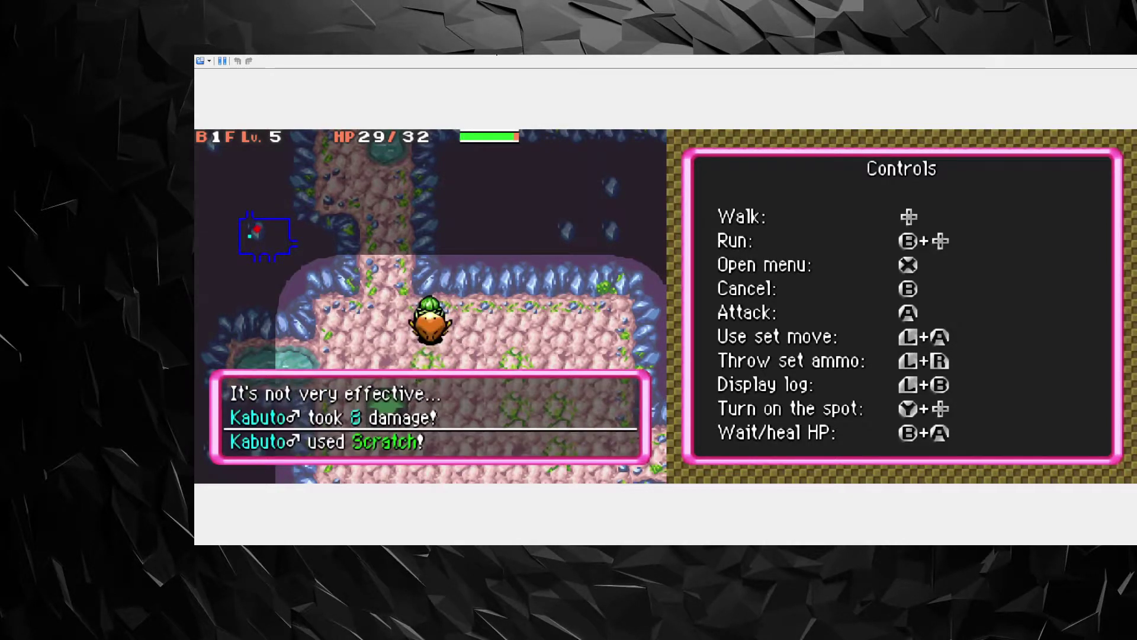
pyautogui.hotkey('a', 's')
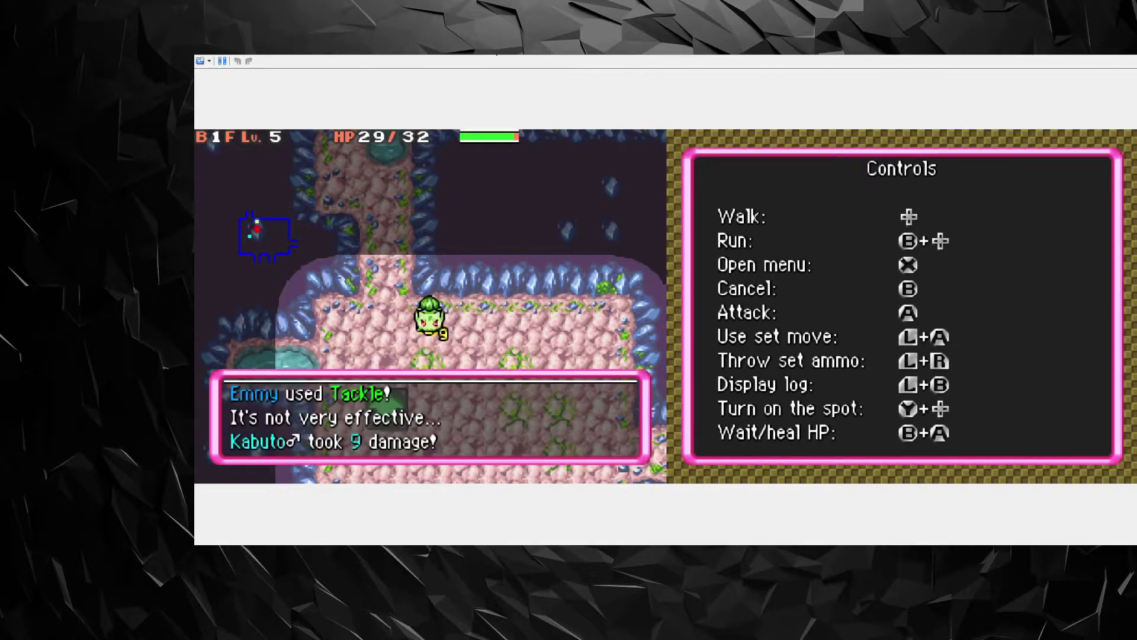
pyautogui.press('Up')
pyautogui.press('Left')
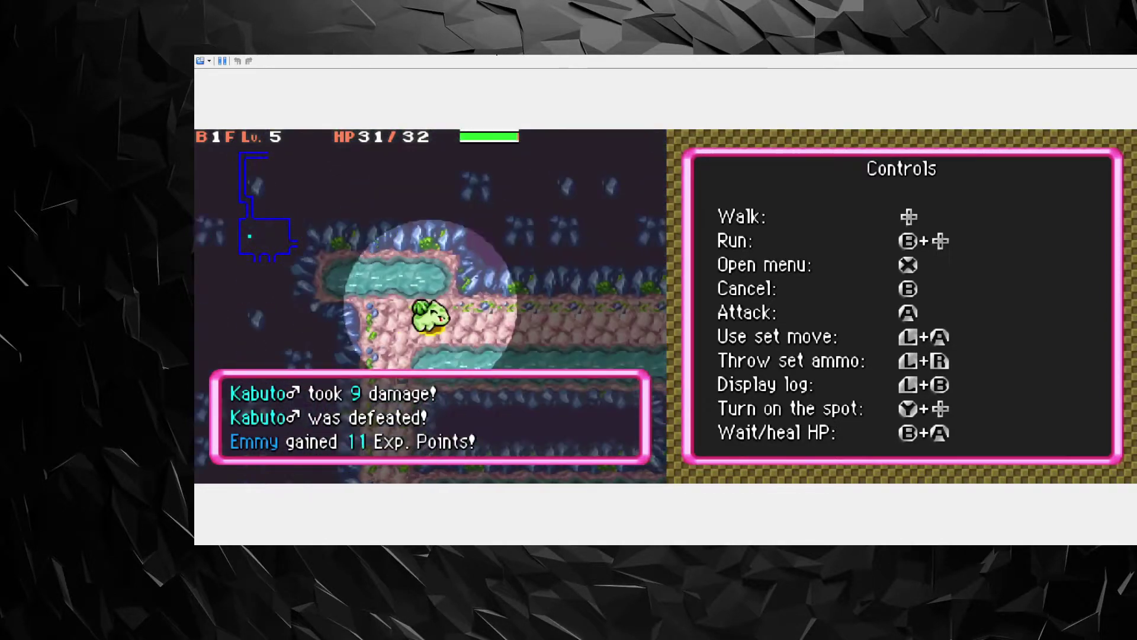
pyautogui.press('Left')
# Defeat the second Kabuto and the Shellos with Tackle, resting a turn between
pyautogui.hotkey('a', 's')
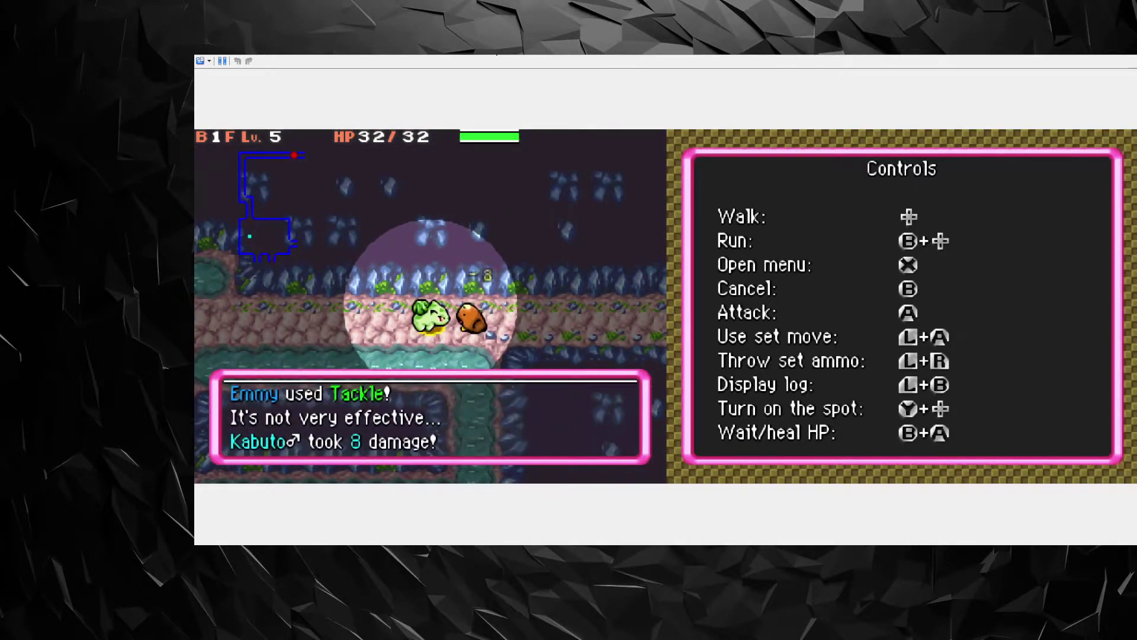
pyautogui.hotkey('a', 's')
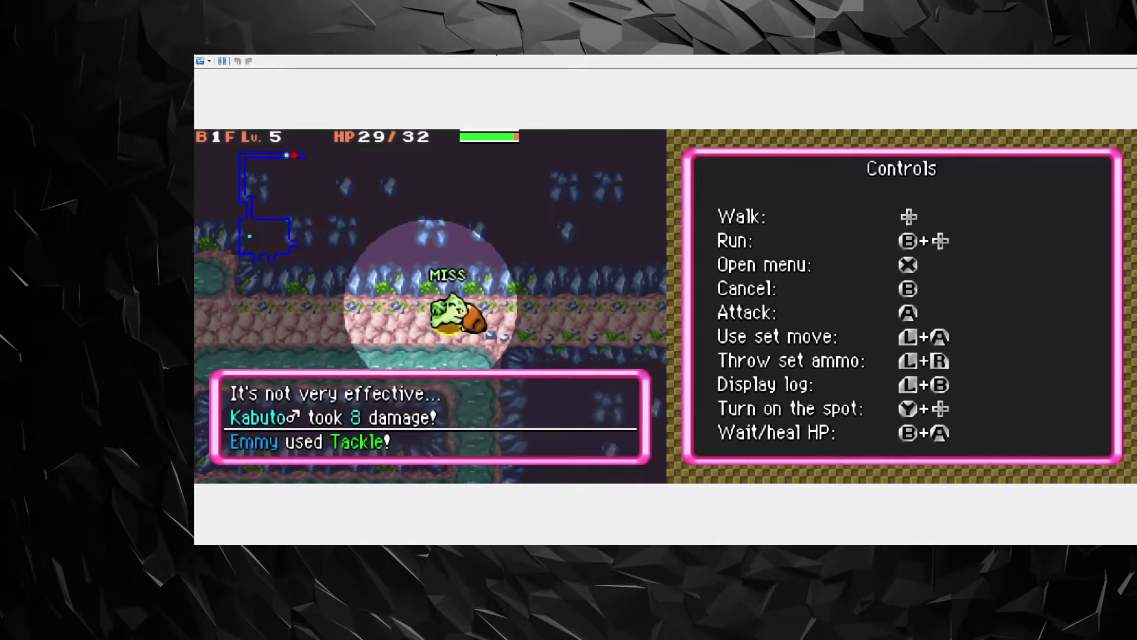
pyautogui.hotkey('a', 's')
pyautogui.press('Right')
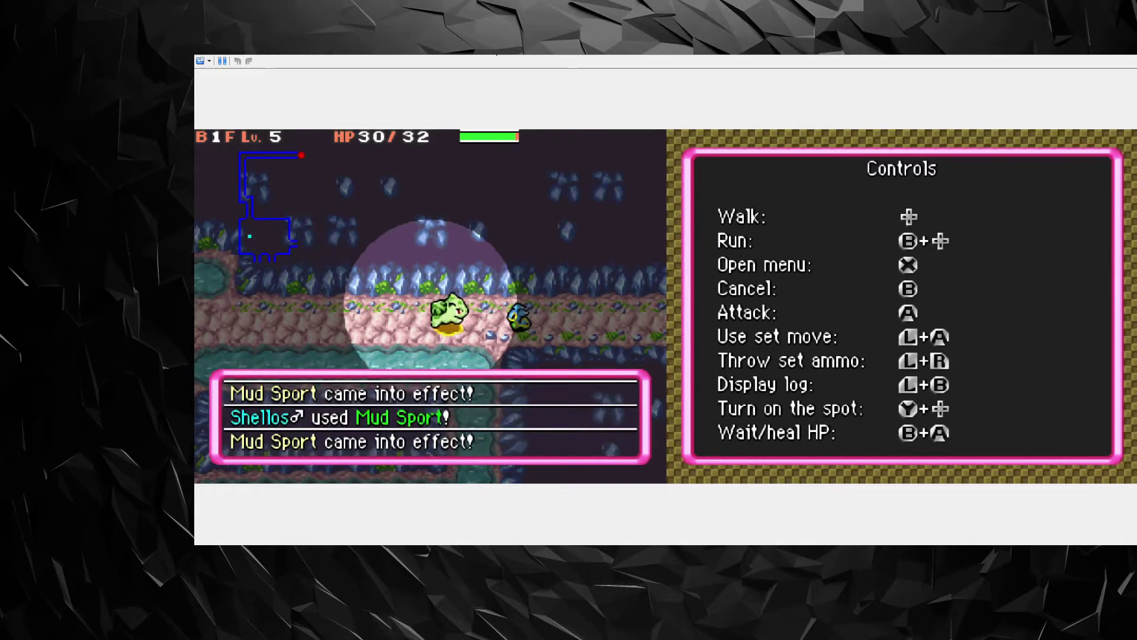
pyautogui.press('a')
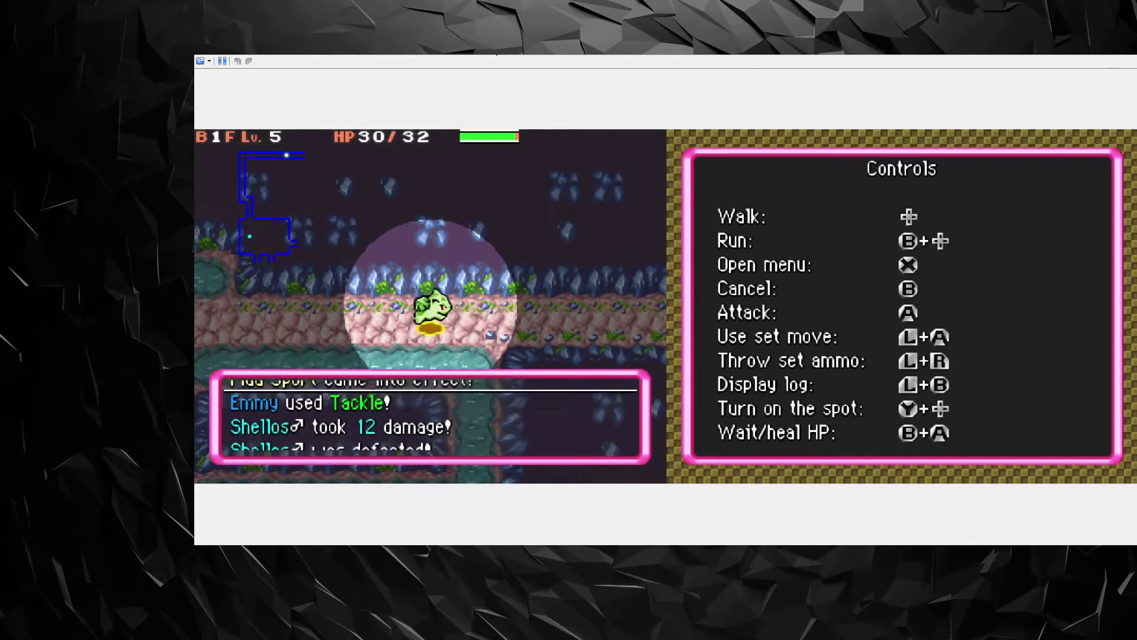
# Tackle down another Kabuto, then walk into the large room to the 43 coins
pyautogui.press('Up')
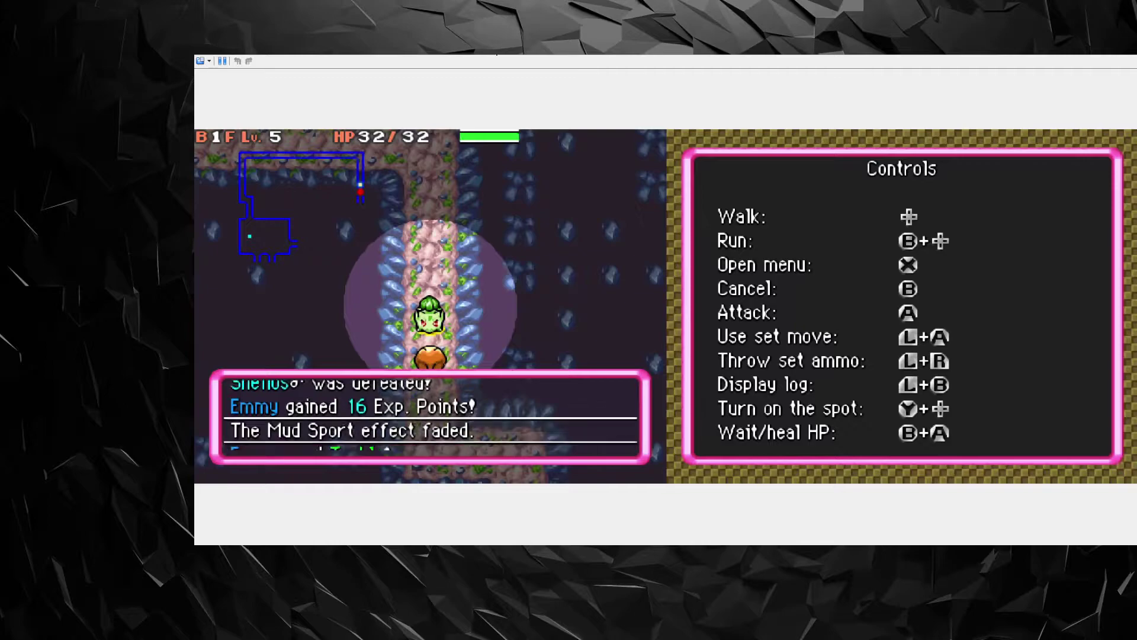
pyautogui.press('a')
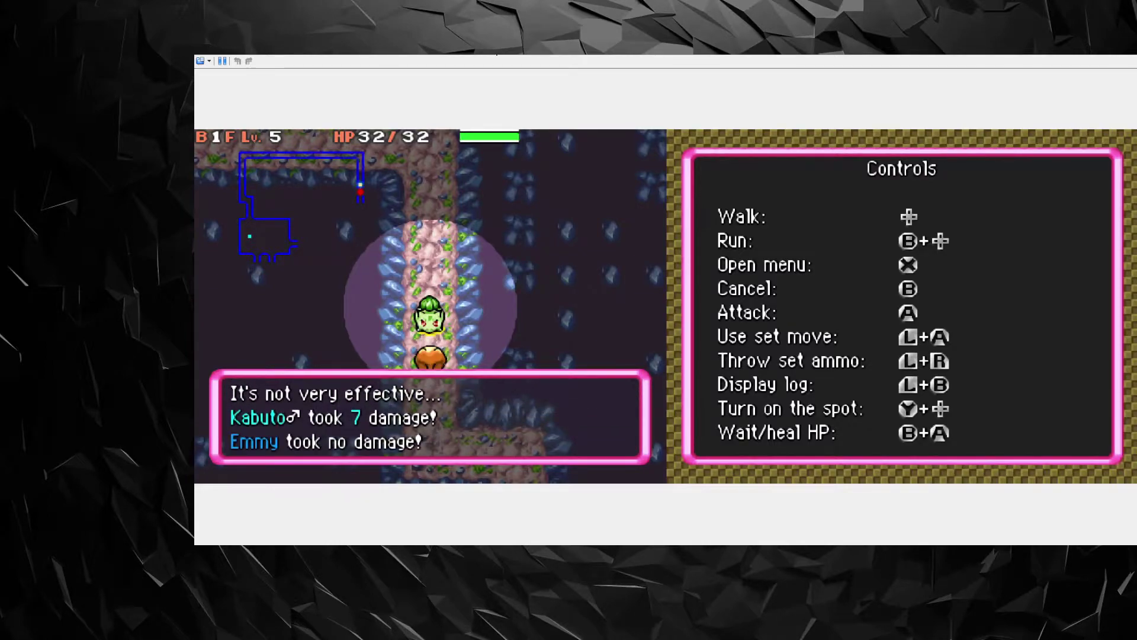
pyautogui.press('a')
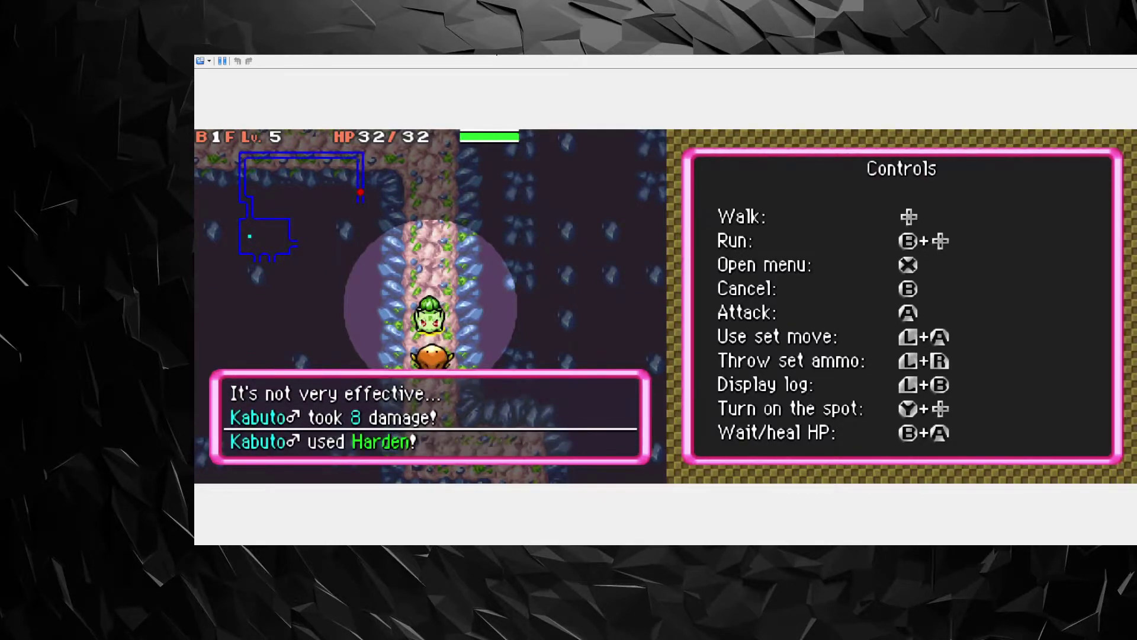
pyautogui.press('a')
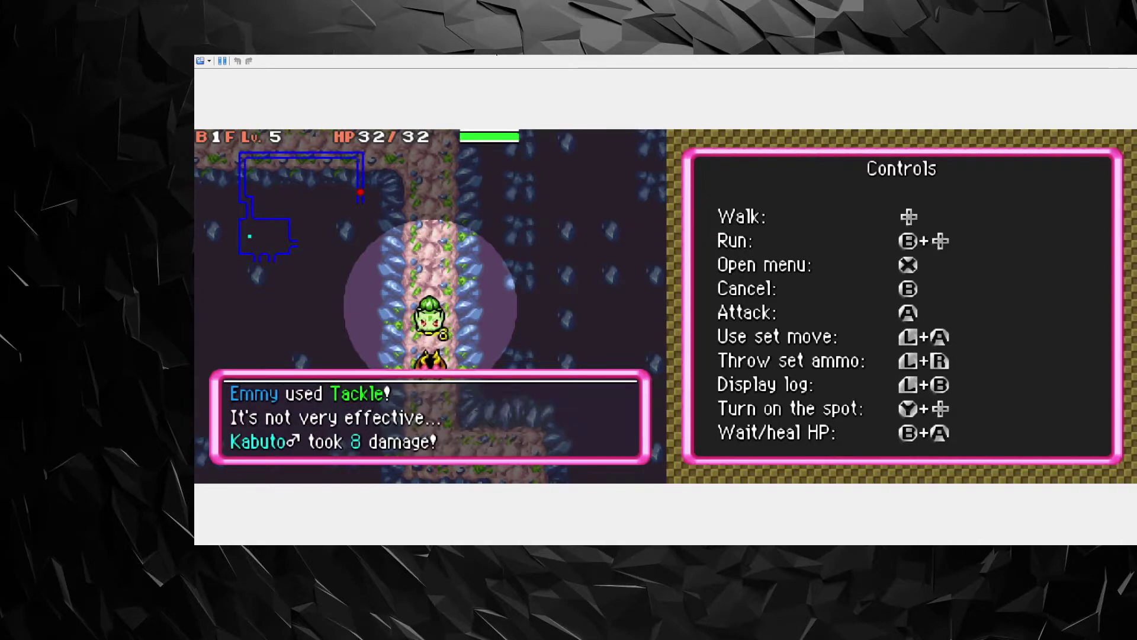
pyautogui.press('Down')
pyautogui.press('Down')
pyautogui.press('Down')
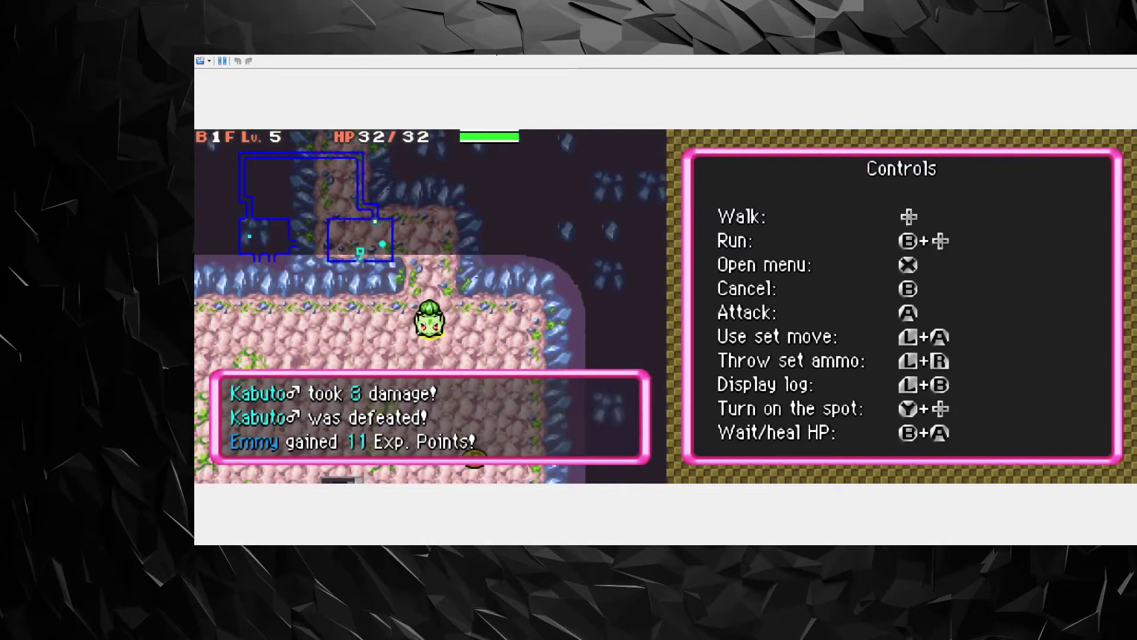
pyautogui.press('Down')
pyautogui.press('Down')
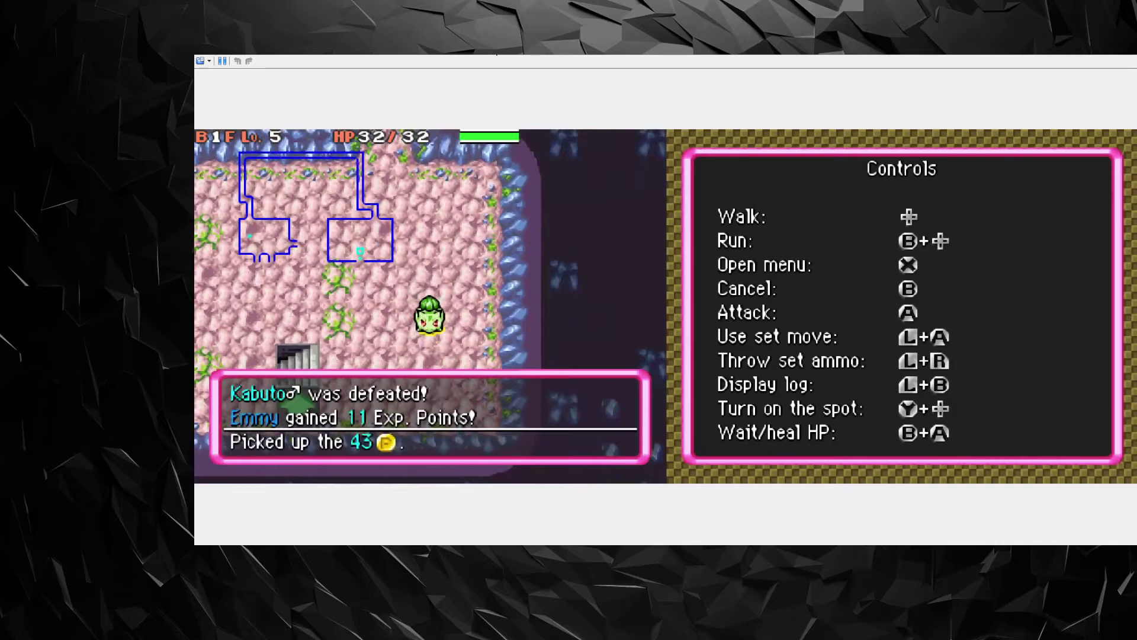
pyautogui.press('a')
pyautogui.press('a')
pyautogui.press('a')
pyautogui.press('a')
# Take the stairs down to B2F and read the item tutorial
pyautogui.press('Down')
pyautogui.press('Right')
pyautogui.press('Left')
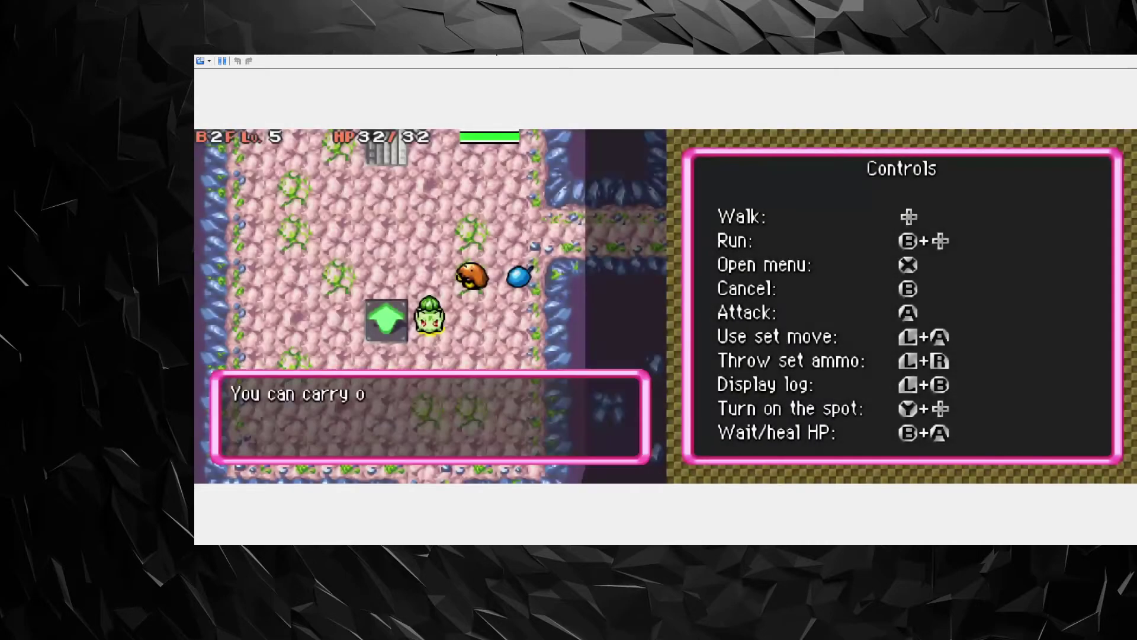
pyautogui.press('a')
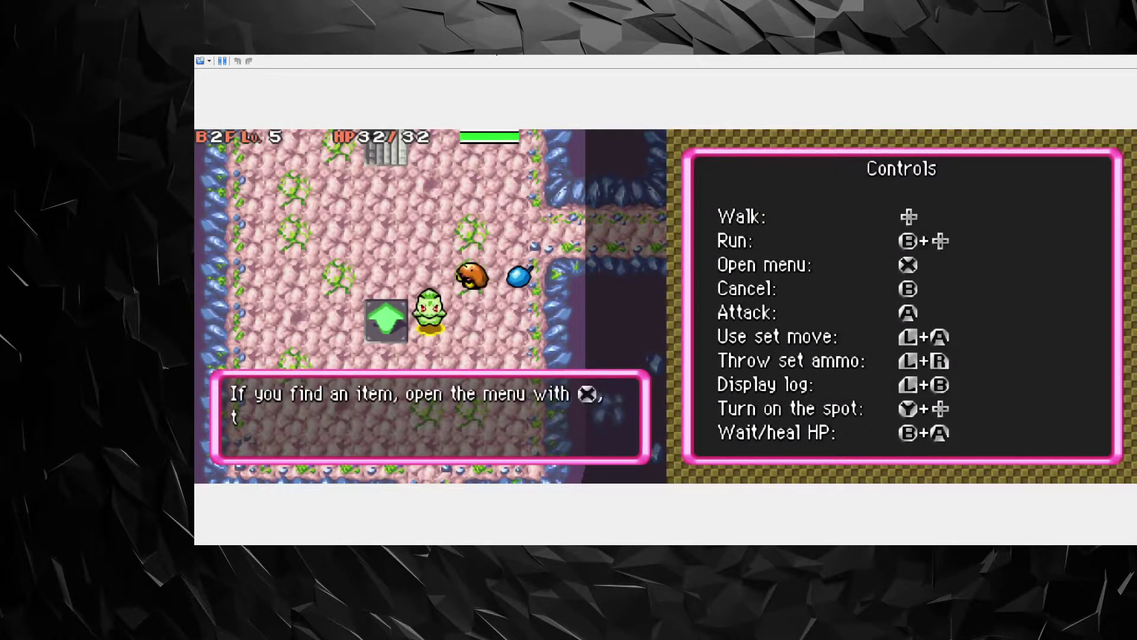
pyautogui.press('a')
# Face the Kabuto and defeat it with repeated Tackles
pyautogui.press('y')
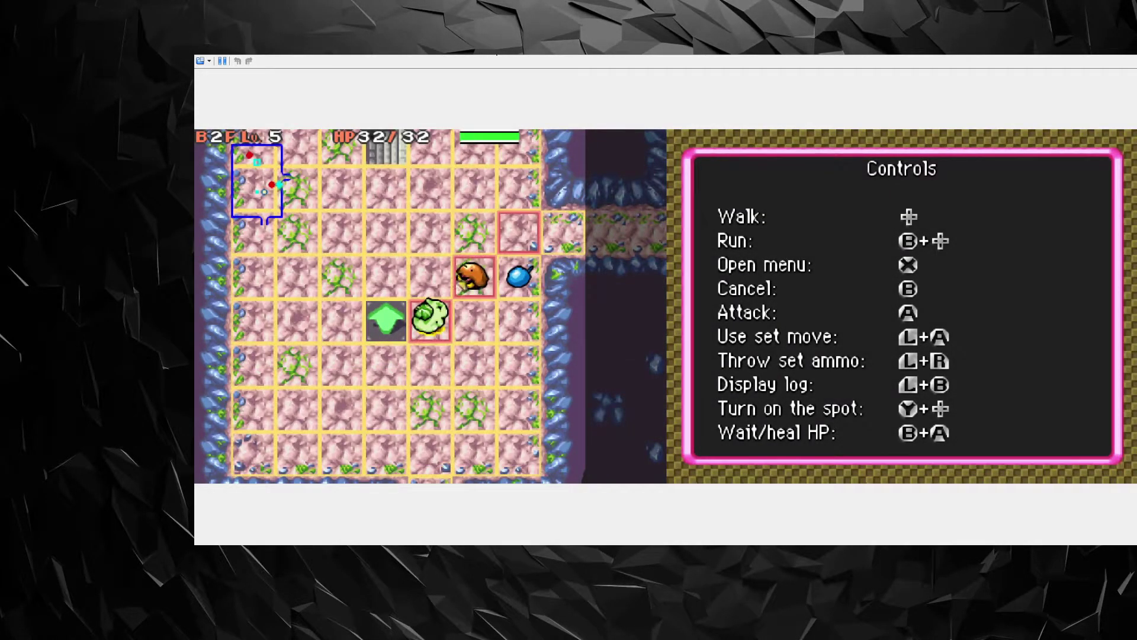
pyautogui.press('a')
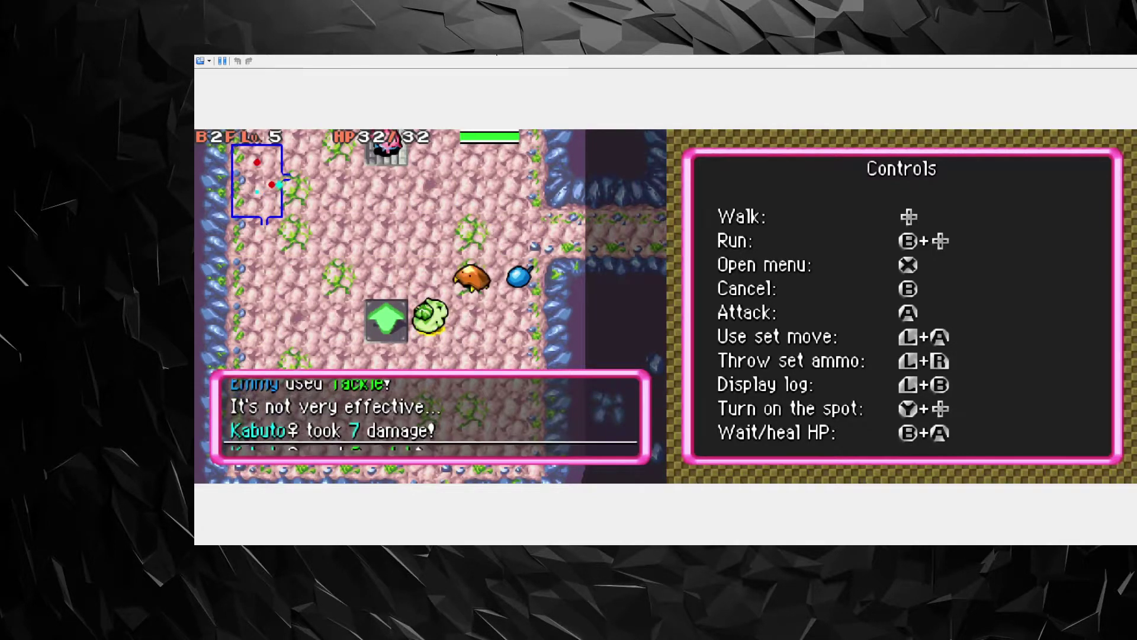
pyautogui.press('a')
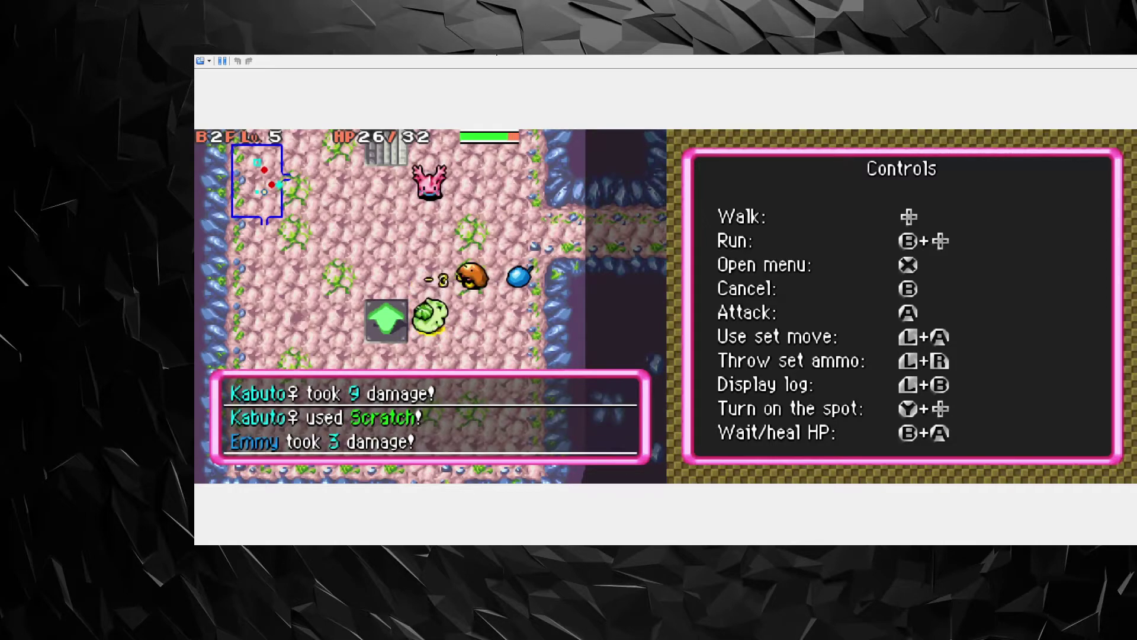
pyautogui.press('a')
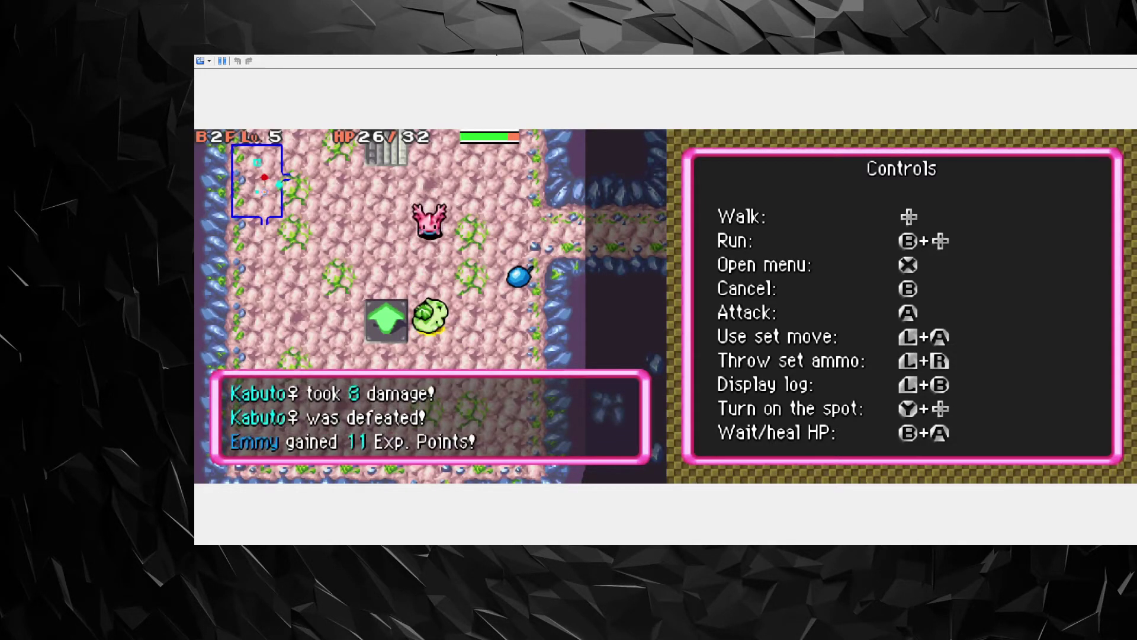
pyautogui.press('Right')
# Defeat the Corsola, pick up the Oran Berry, and walk to the stairs to B3F
pyautogui.press('a')
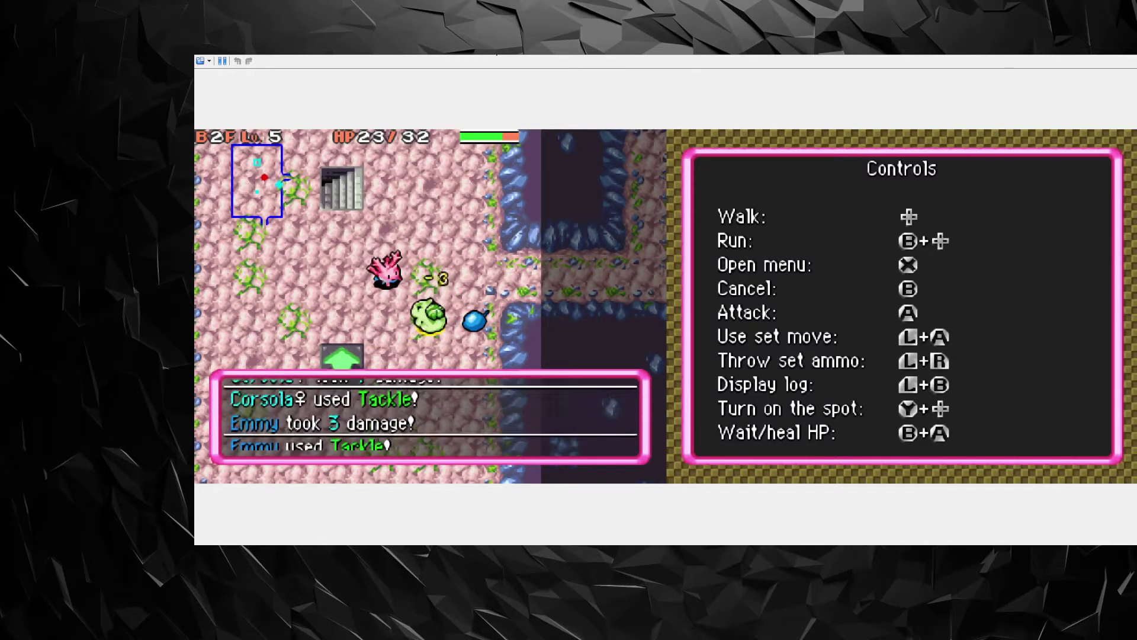
pyautogui.press('a')
pyautogui.press('Right')
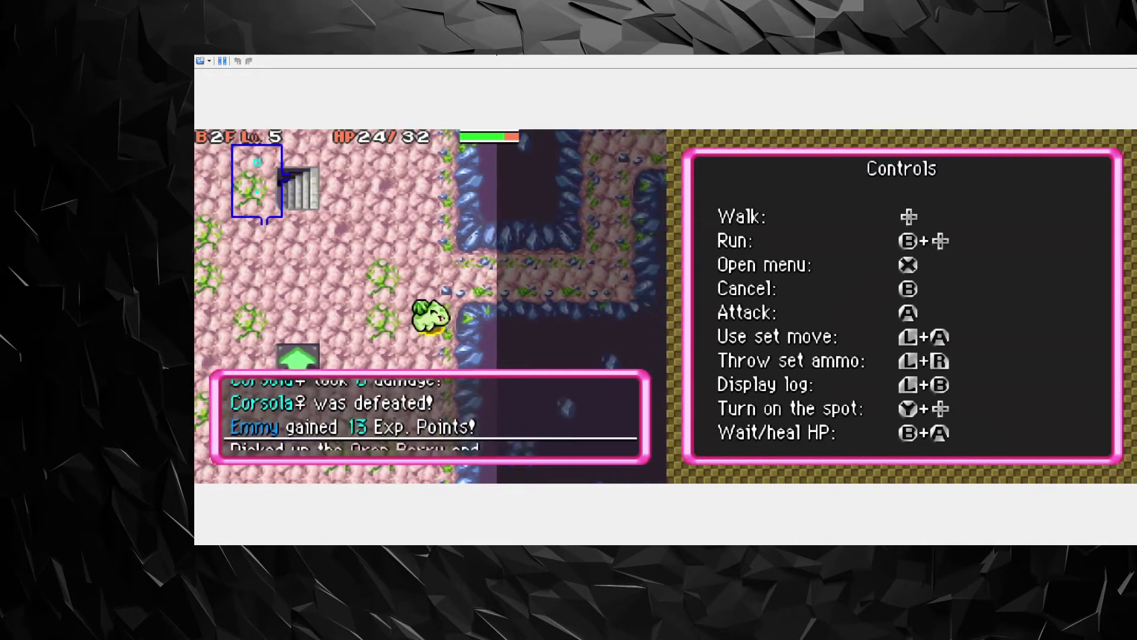
pyautogui.press('a')
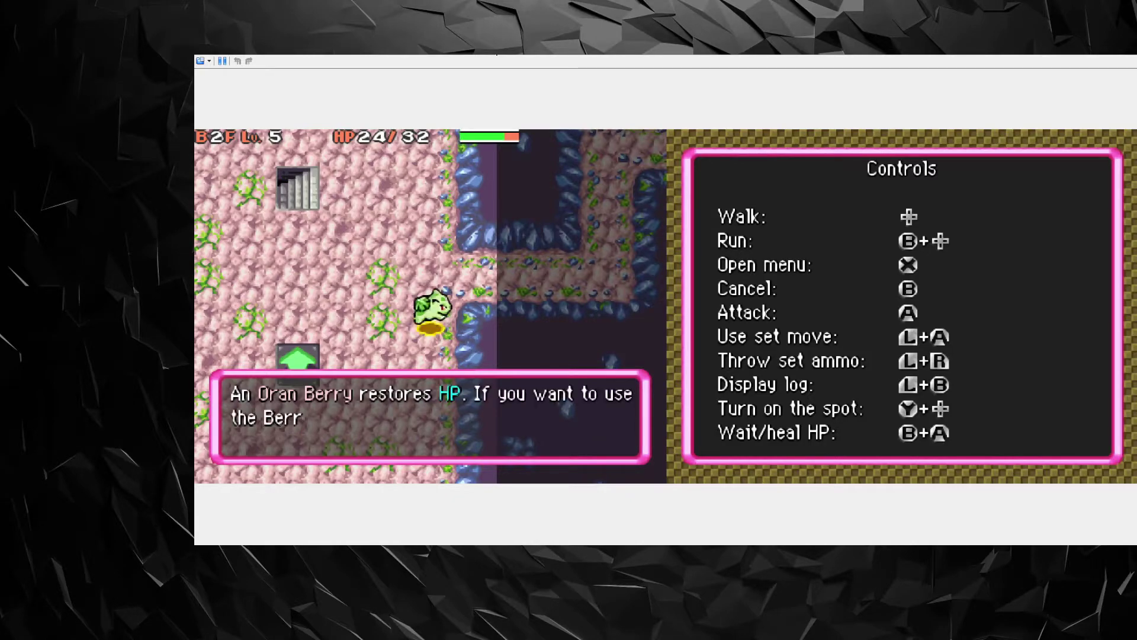
pyautogui.press('a')
pyautogui.press('Up')
pyautogui.press('Up')
pyautogui.press('Up')
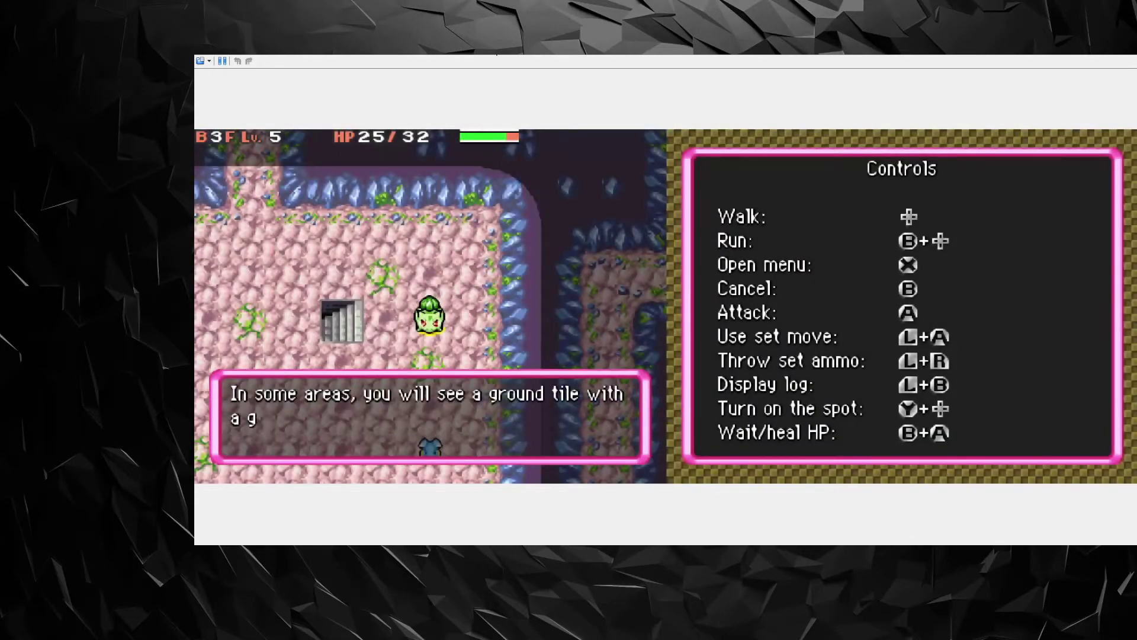
# Dismiss the B3F tutorial message and walk on toward the stairs
pyautogui.press('a')
pyautogui.press('Left')
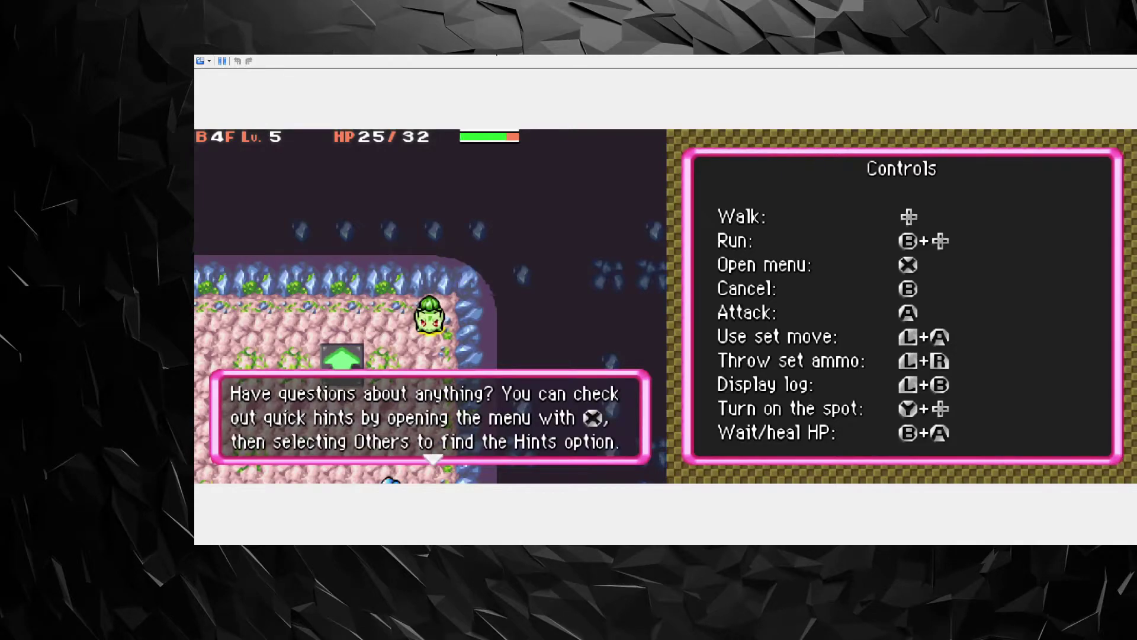
# Defeat the Shellos and walk into the room holding the Blast Seed
pyautogui.press('a')
pyautogui.press('Down')
pyautogui.press('Down')
pyautogui.press('Down')
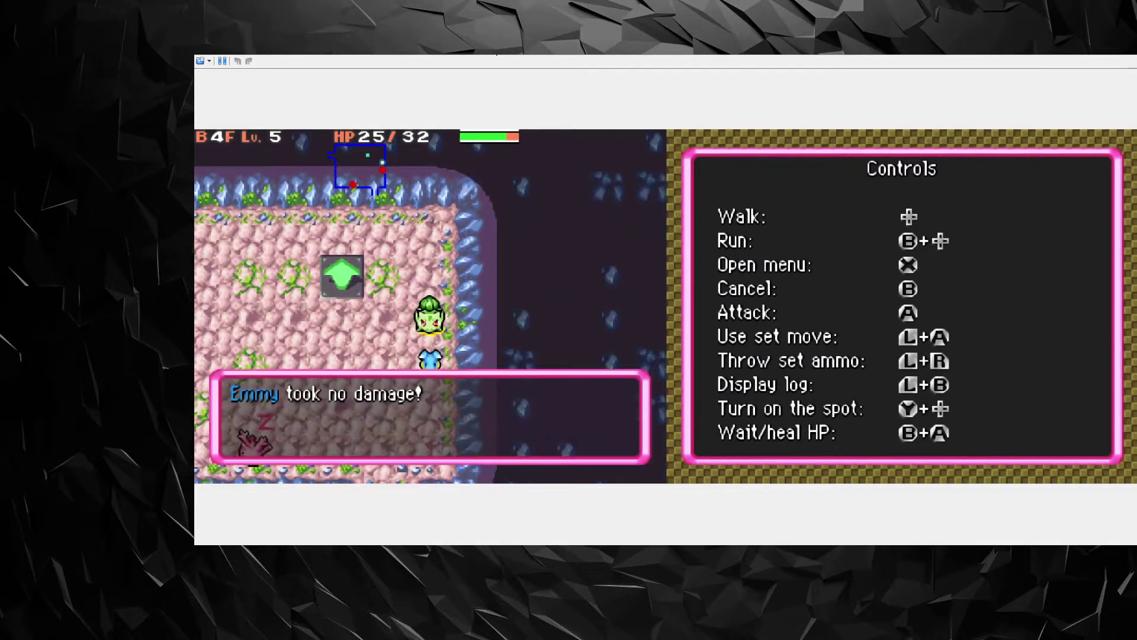
pyautogui.press('x')
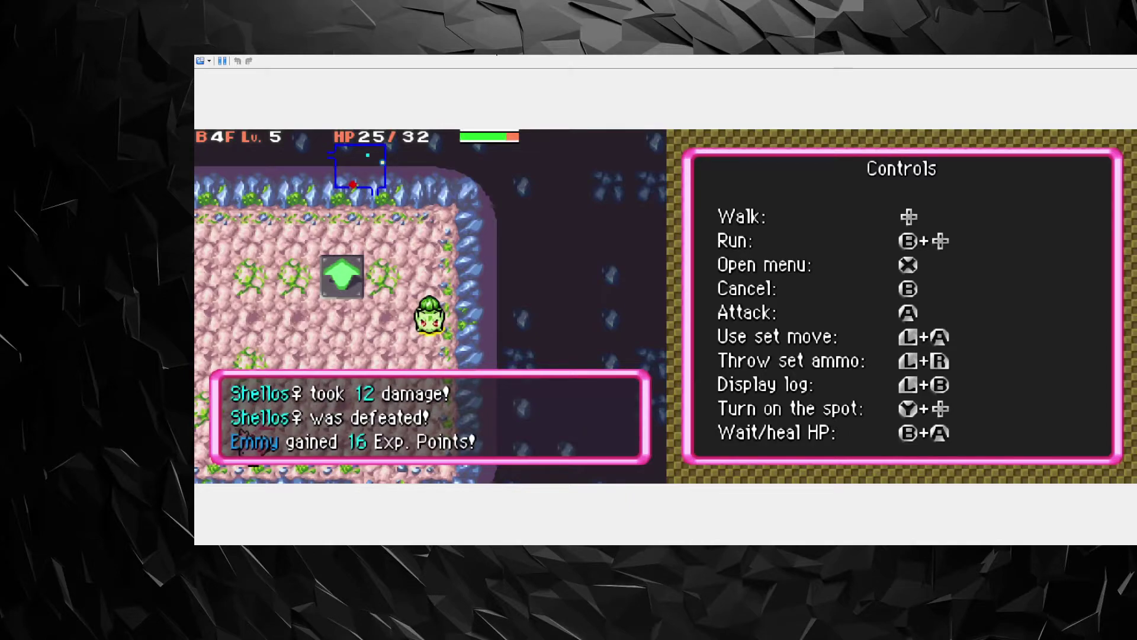
pyautogui.press('Down')
pyautogui.press('Down')
pyautogui.press('Right')
pyautogui.press('Right')
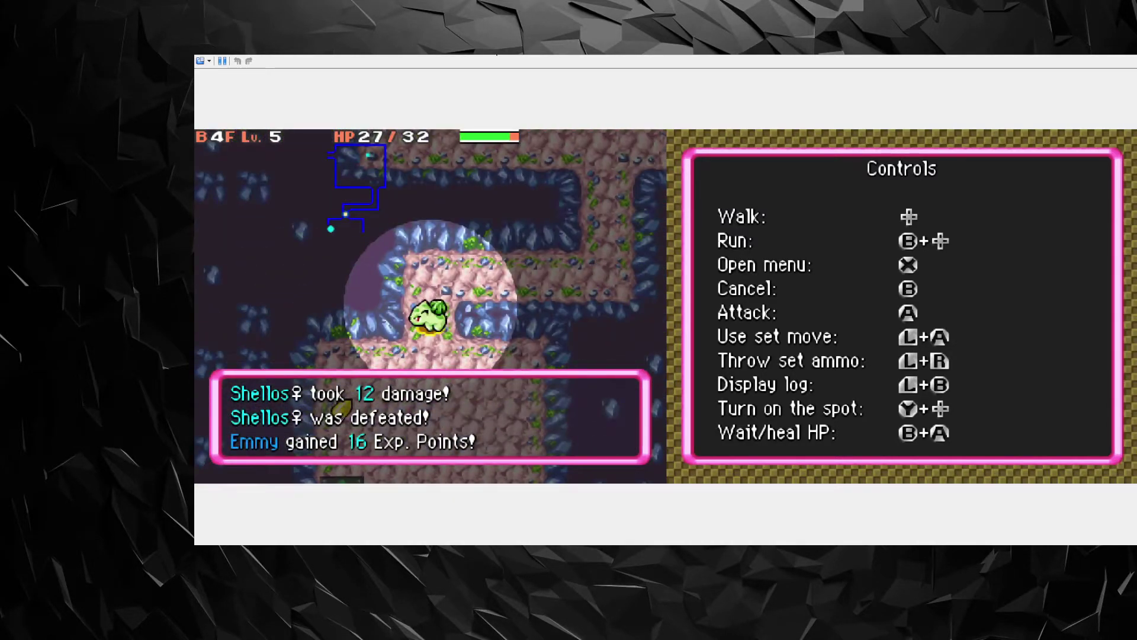
pyautogui.press('Down')
pyautogui.press('Down')
pyautogui.press('Down')
pyautogui.press('Down')
pyautogui.press('Down')
pyautogui.press('Down')
pyautogui.press('Down')
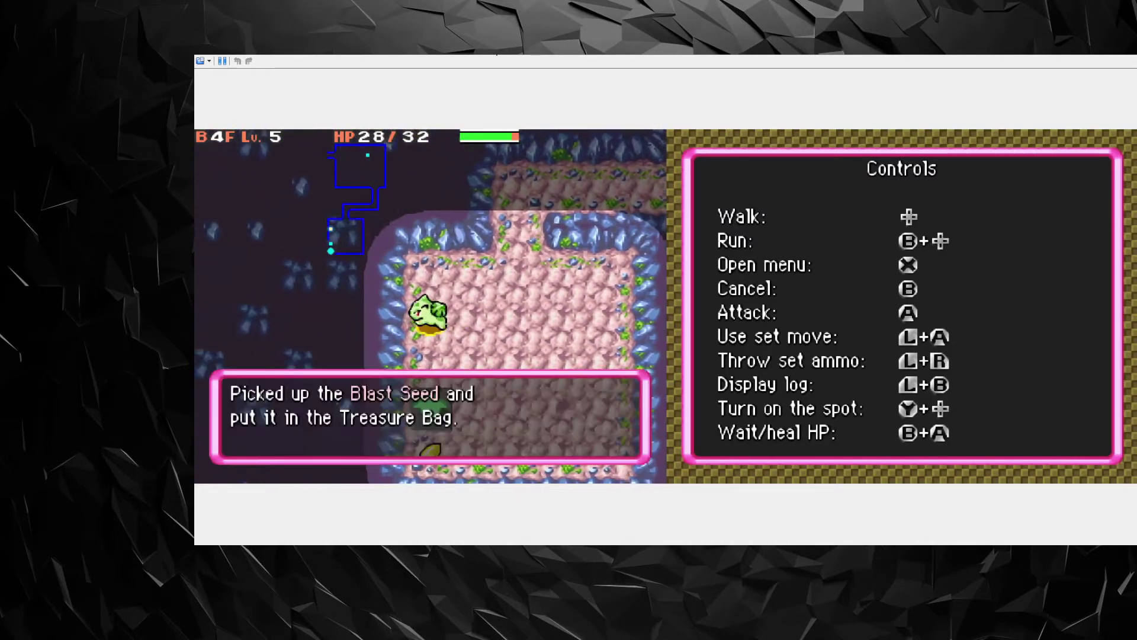
# Collect the Blast Seed, read its tip, then pick up the Sleep Seed
pyautogui.press('x')
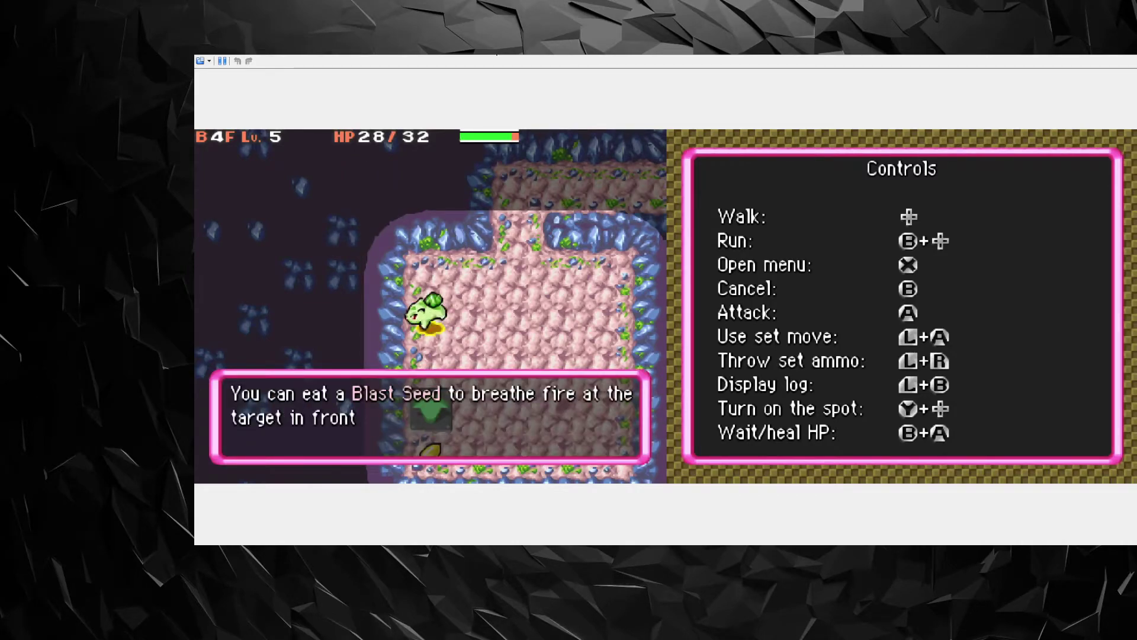
pyautogui.press('x')
pyautogui.press('x')
pyautogui.press('z')
pyautogui.press('Down')
pyautogui.press('Down')
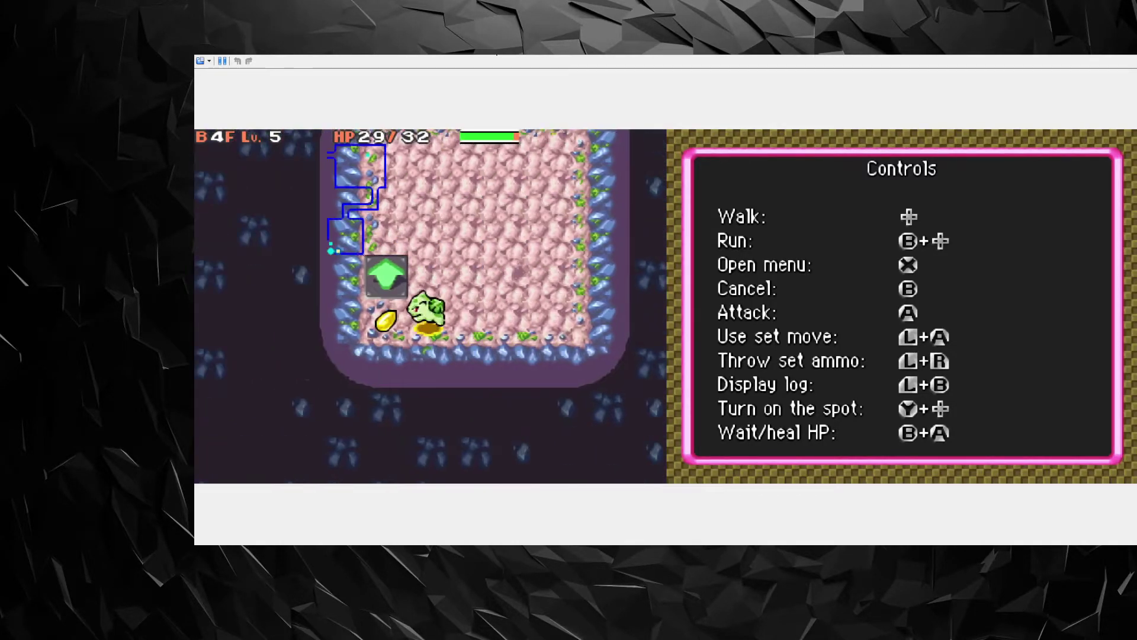
pyautogui.press('Left')
pyautogui.press('Left')
pyautogui.press('x')
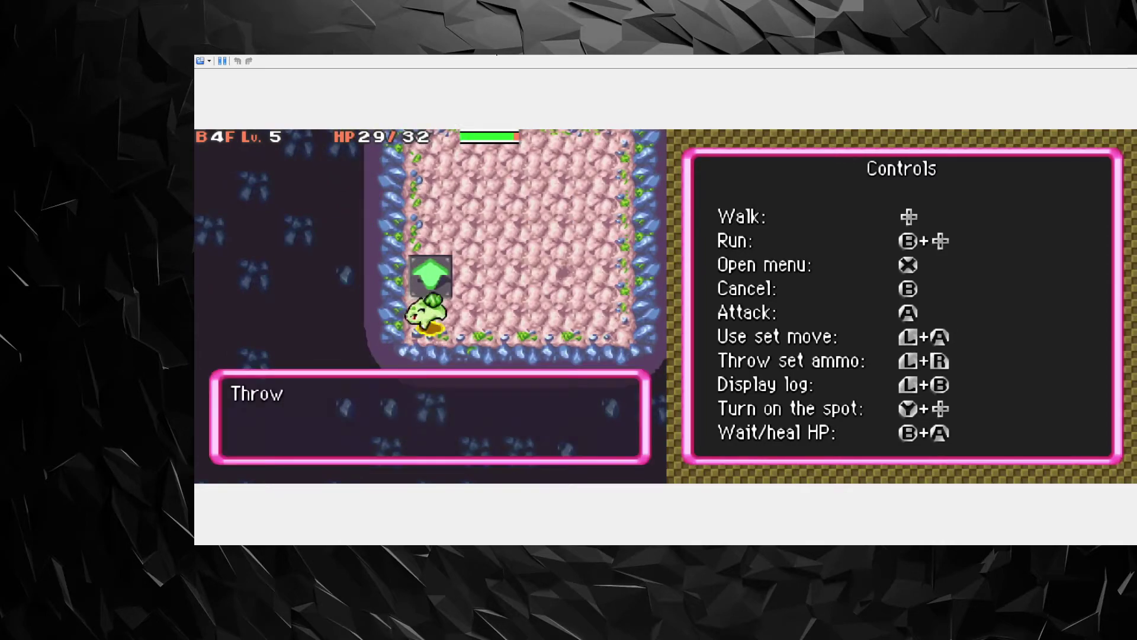
pyautogui.press('x')
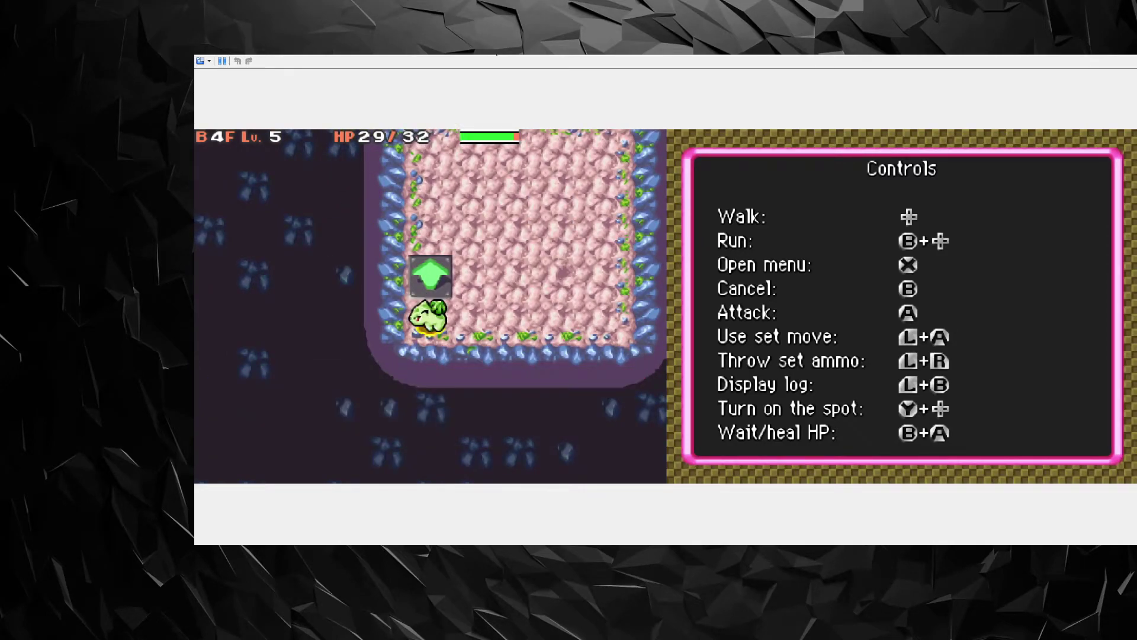
# Walk through B4F into the corridor where the Corsola waits
pyautogui.press('Up')
pyautogui.press('Up')
pyautogui.press('Up')
pyautogui.press('Up')
pyautogui.press('Up')
pyautogui.press('Up')
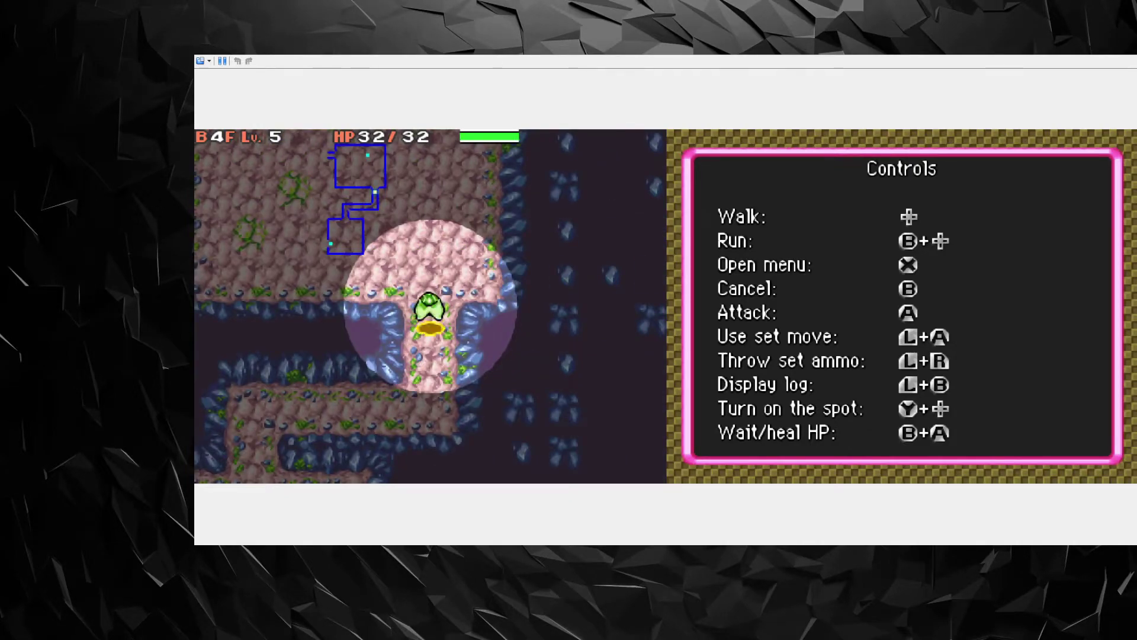
pyautogui.press('Up')
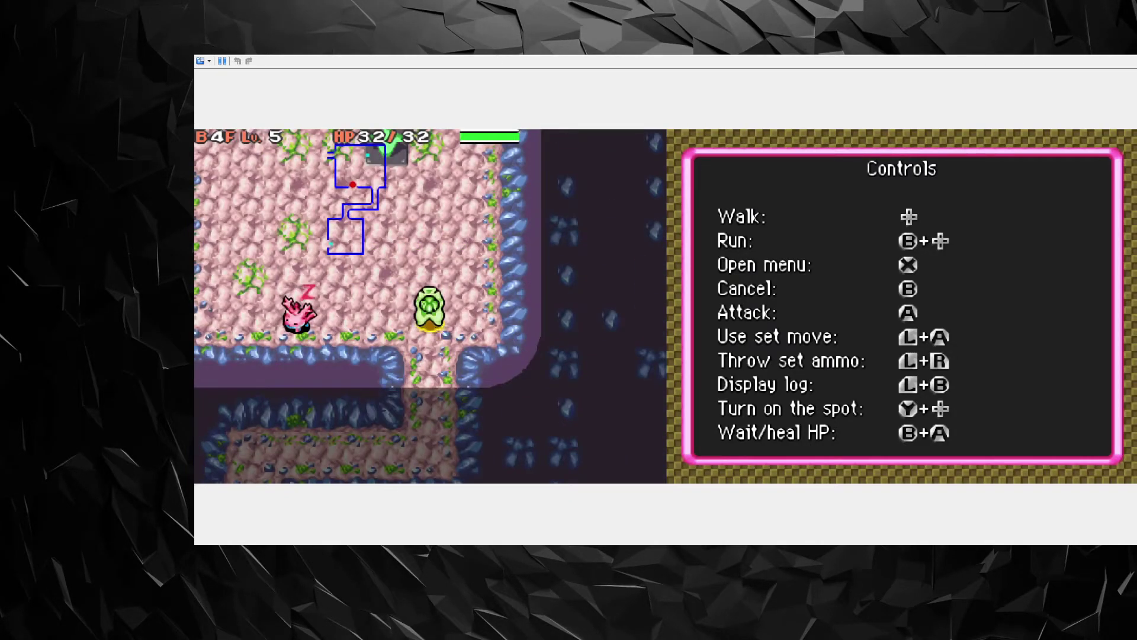
pyautogui.press('Up')
pyautogui.press('Up')
pyautogui.press('Left')
pyautogui.press('Left')
pyautogui.press('Up')
pyautogui.press('Up')
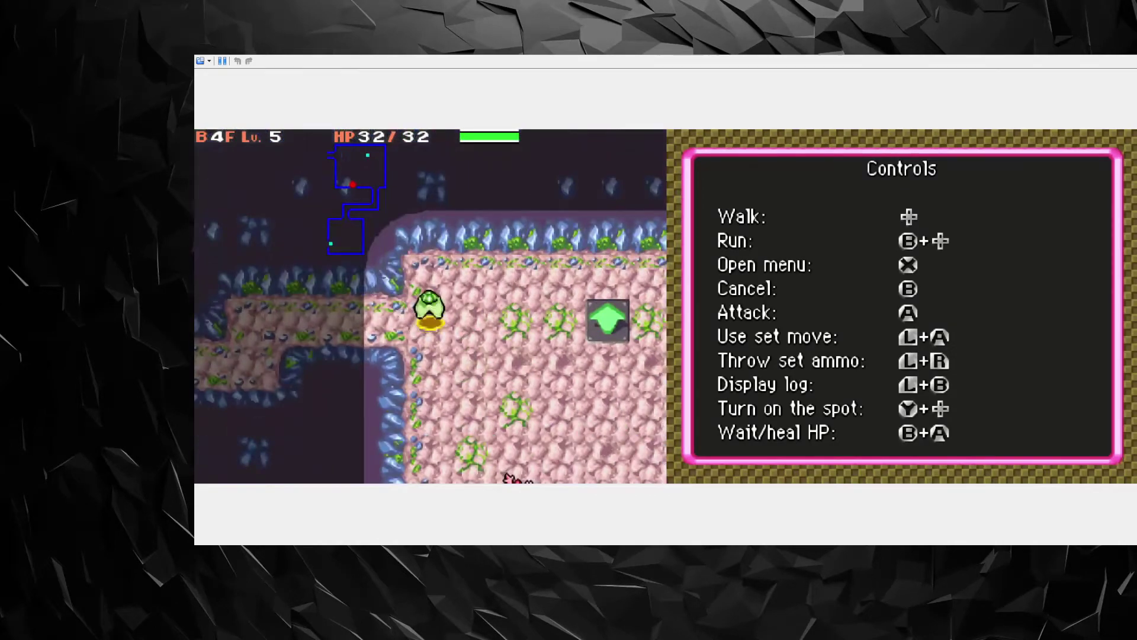
pyautogui.press('Up')
# Defeat the Corsola blocking the corridor with three attacks
pyautogui.press('Down')
pyautogui.hotkey('l', 'a')
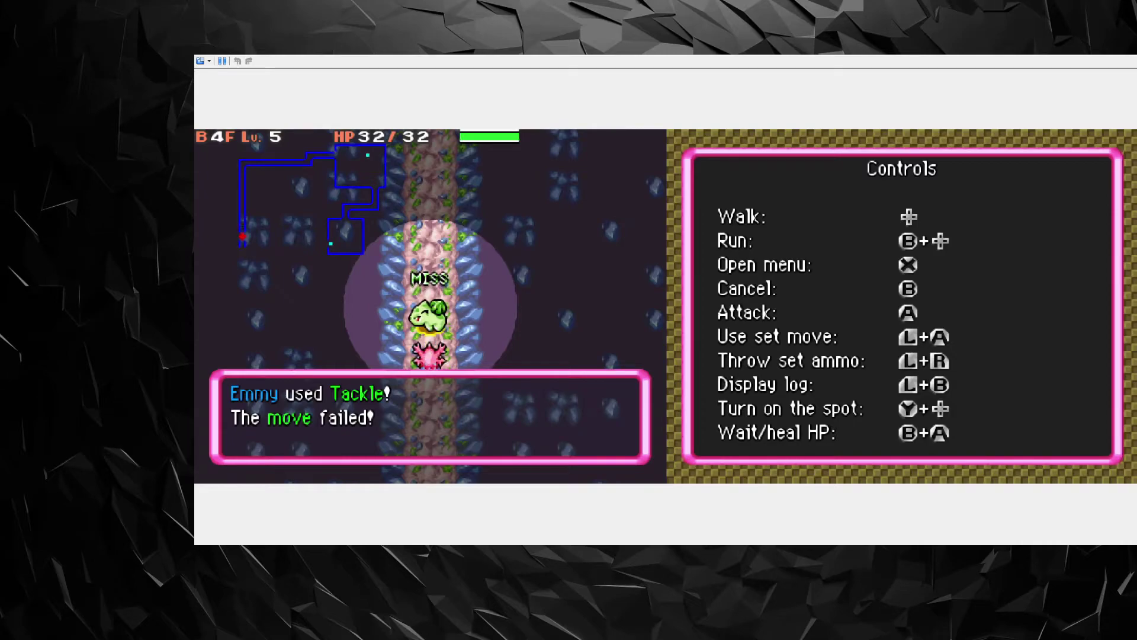
pyautogui.hotkey('l', 'a')
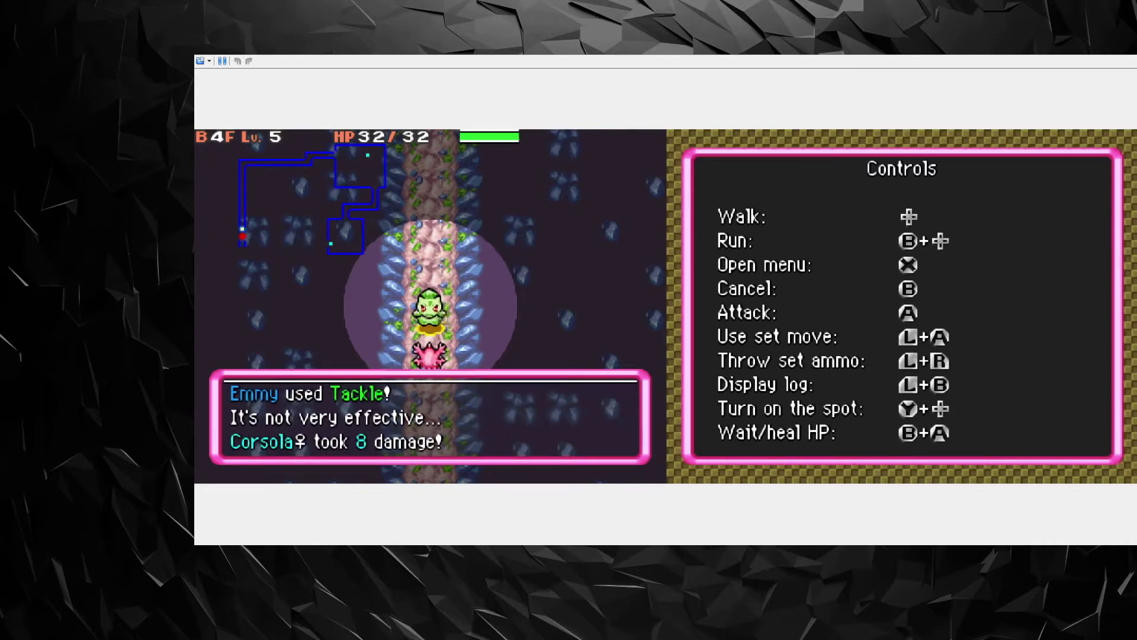
pyautogui.hotkey('l', 'a')
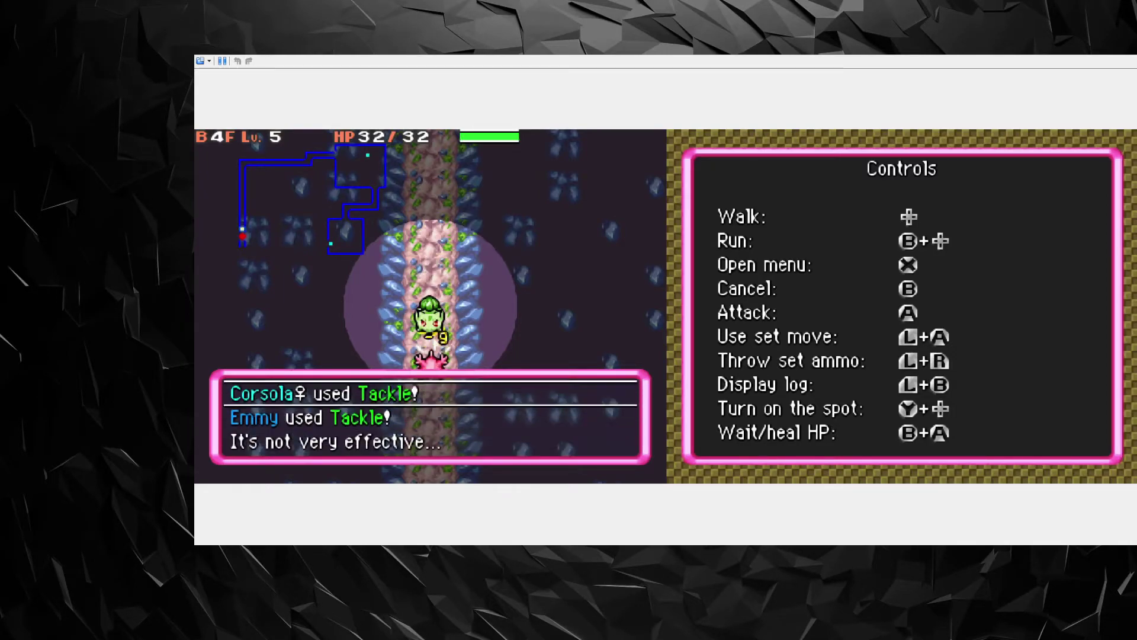
# Walk across the room and step onto the B4F stairs
pyautogui.press('Down')
pyautogui.press('Down')
pyautogui.press('Down')
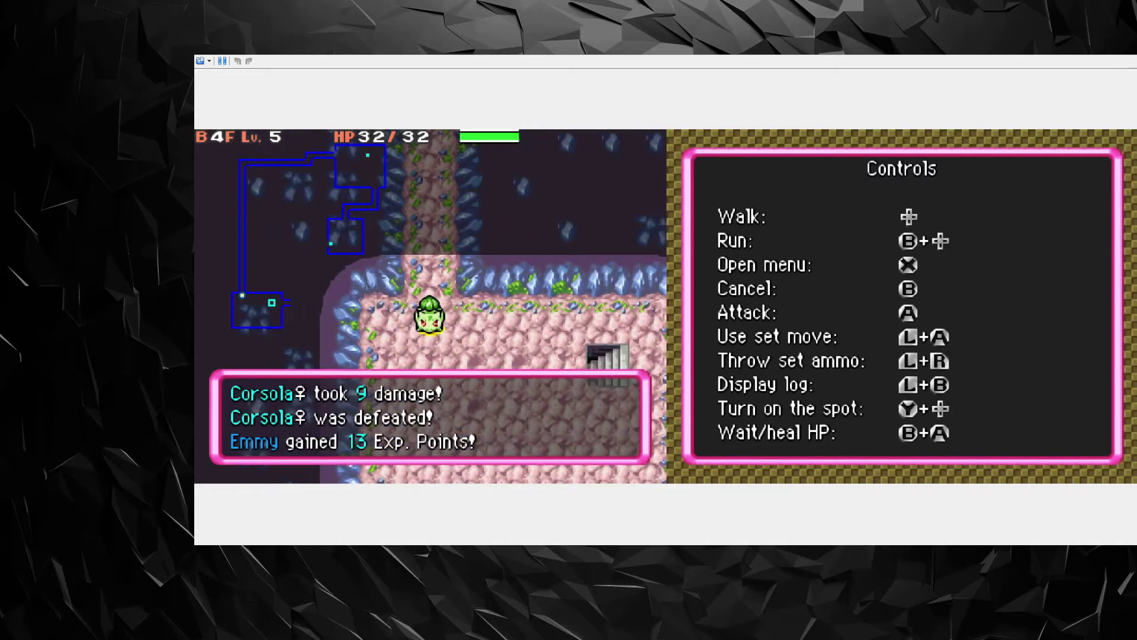
pyautogui.press('Right')
pyautogui.press('Right')
pyautogui.press('Left')
pyautogui.press('Left')
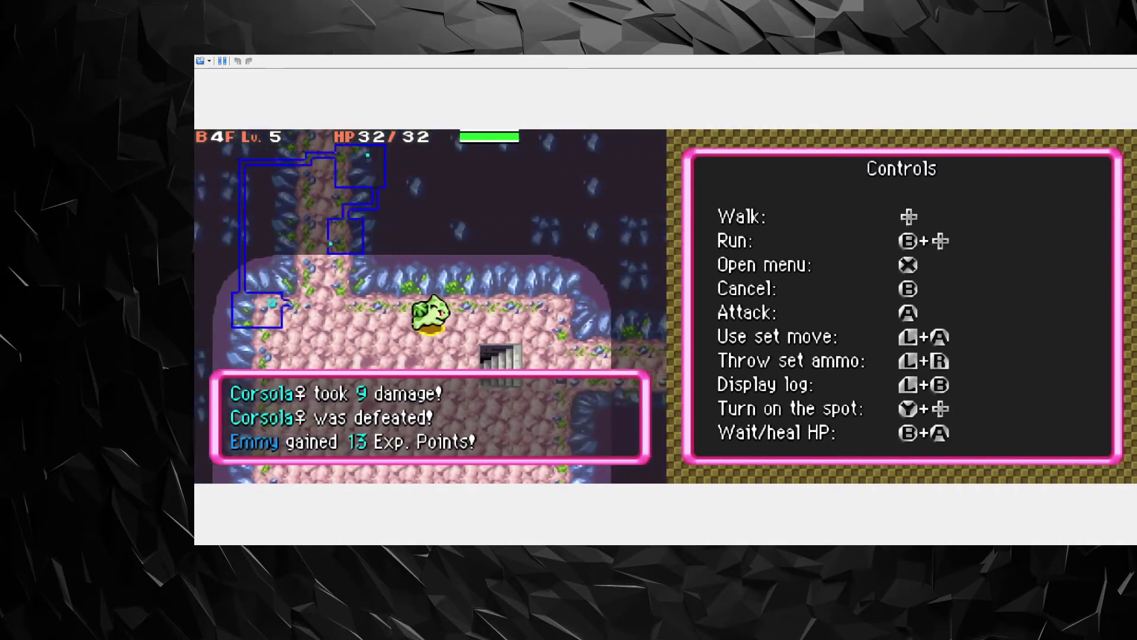
pyautogui.press('Down')
pyautogui.press('Down')
pyautogui.press('Return')
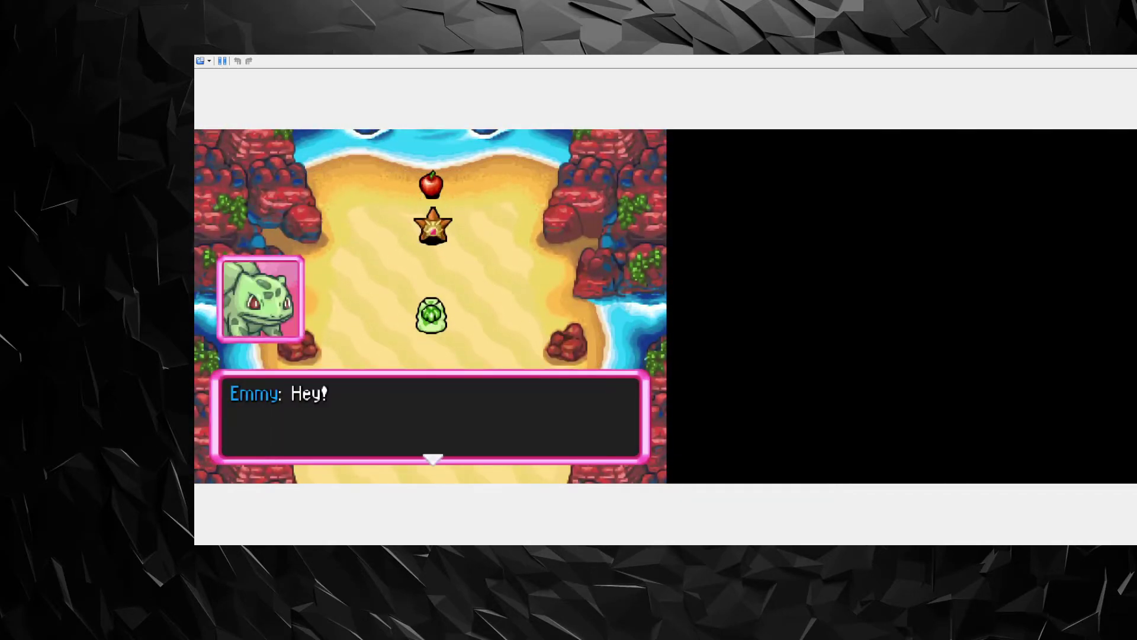
# Read through Emmy's confrontation with the star-shaped Staryu holding her Apple
pyautogui.press('x')
pyautogui.press('x')
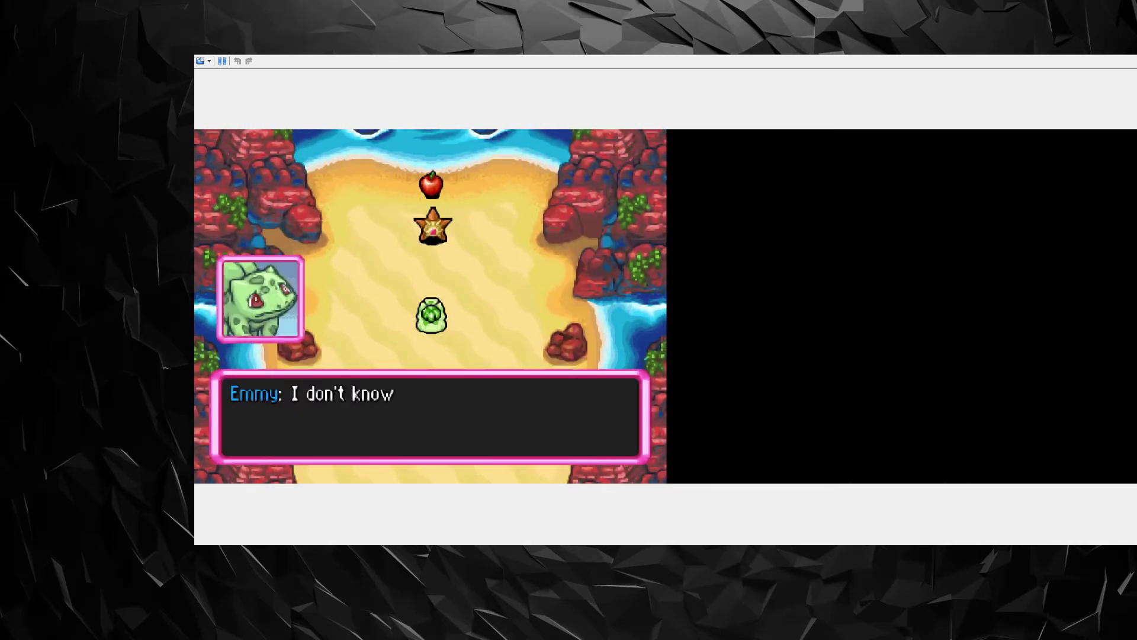
pyautogui.press('x')
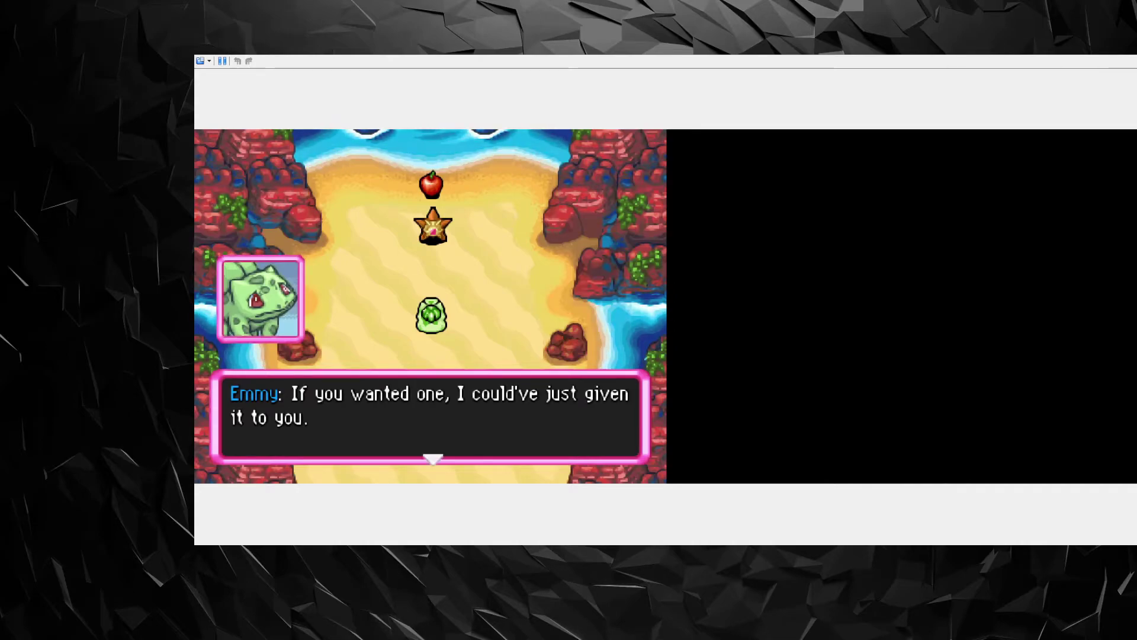
pyautogui.press('x')
pyautogui.press('x')
pyautogui.press('x')
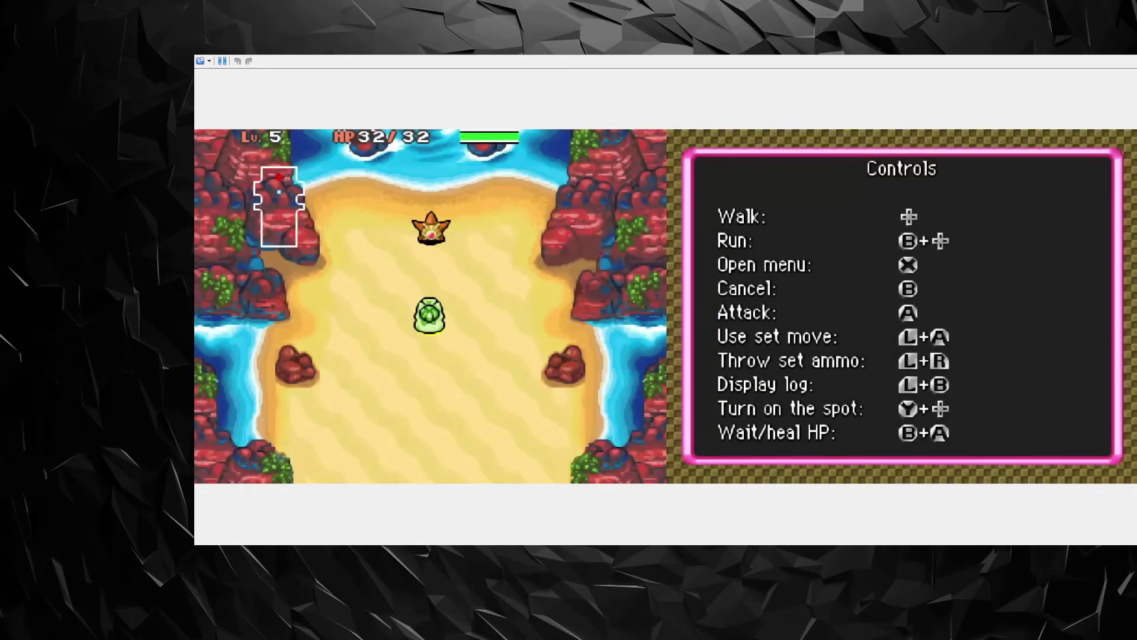
# Tackle Staryu three times
pyautogui.press('x')
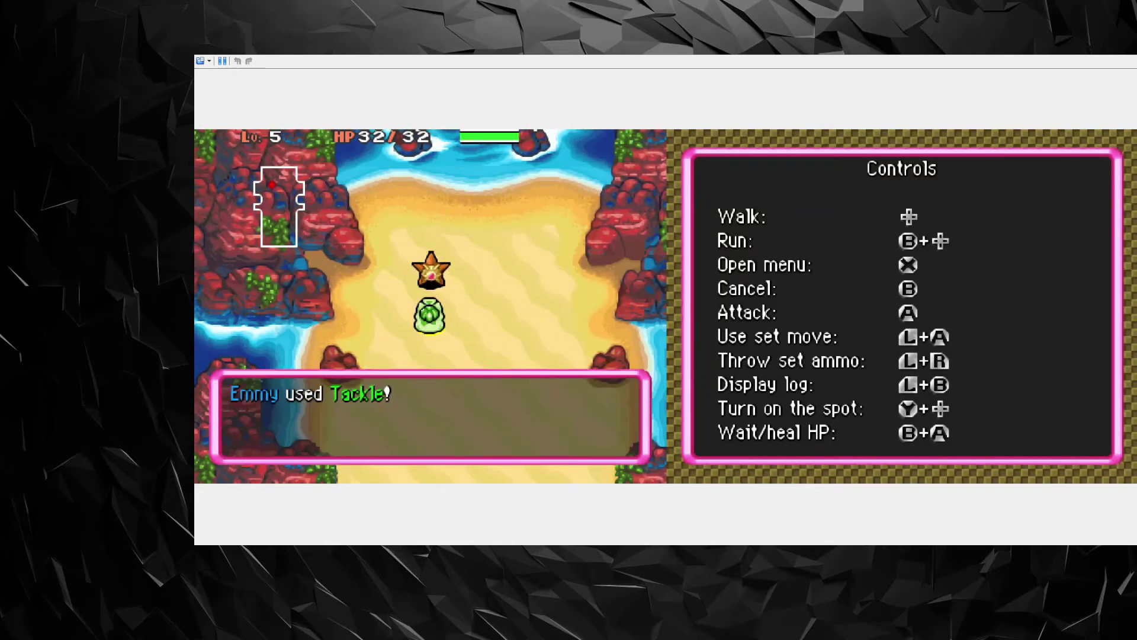
pyautogui.press('x')
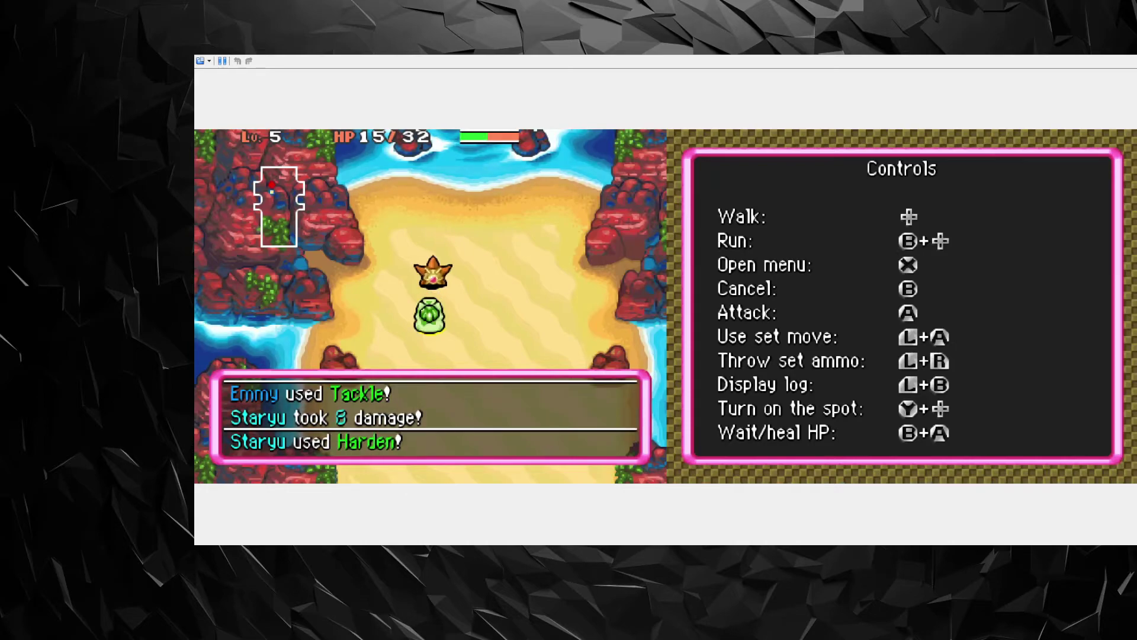
pyautogui.press('x')
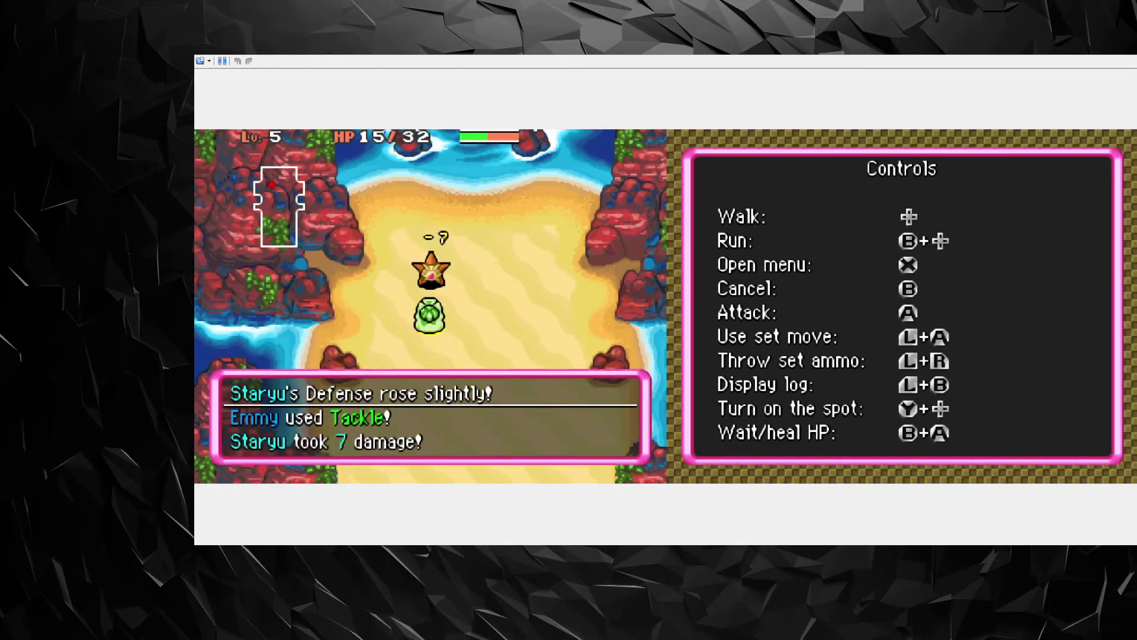
# Throw a Sleep Seed from the Treasure Bag at Staryu, then keep attacking it while it sleeps
pyautogui.press('Up')
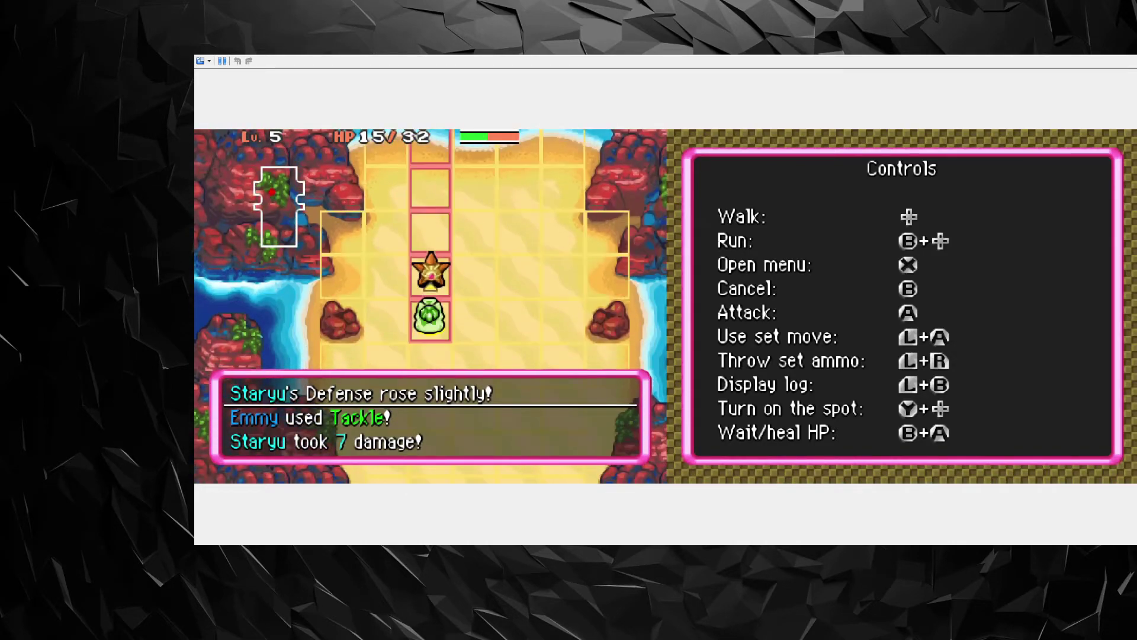
pyautogui.press('x')
pyautogui.press('Down')
pyautogui.press('x')
pyautogui.press('Down')
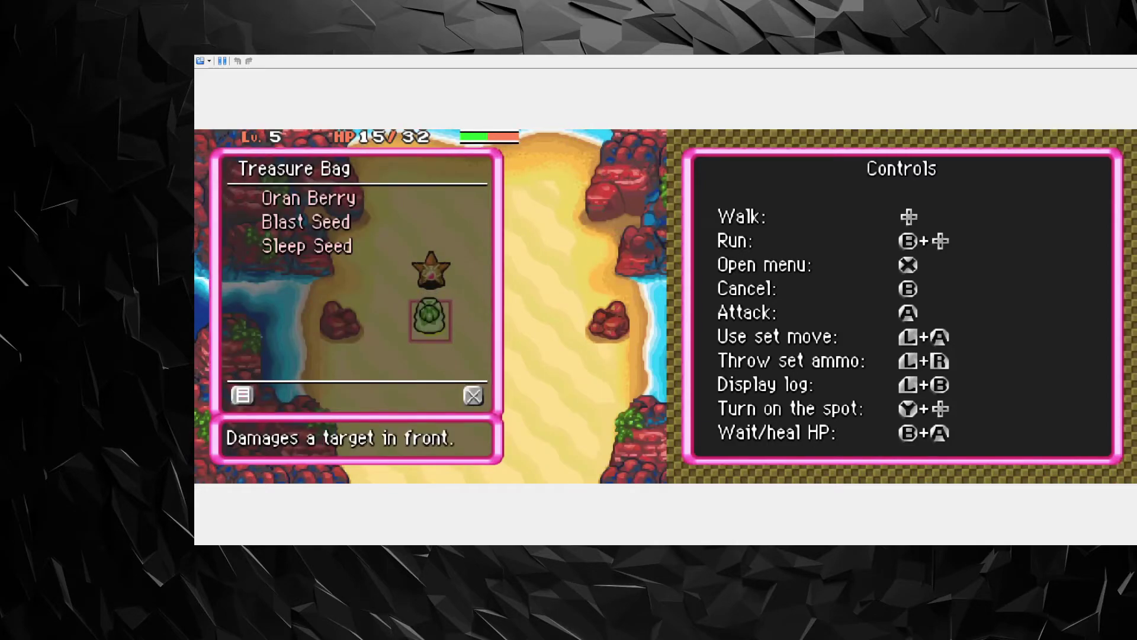
pyautogui.press('Down')
pyautogui.press('x')
pyautogui.press('Down')
pyautogui.press('Down')
pyautogui.press('Down')
pyautogui.press('x')
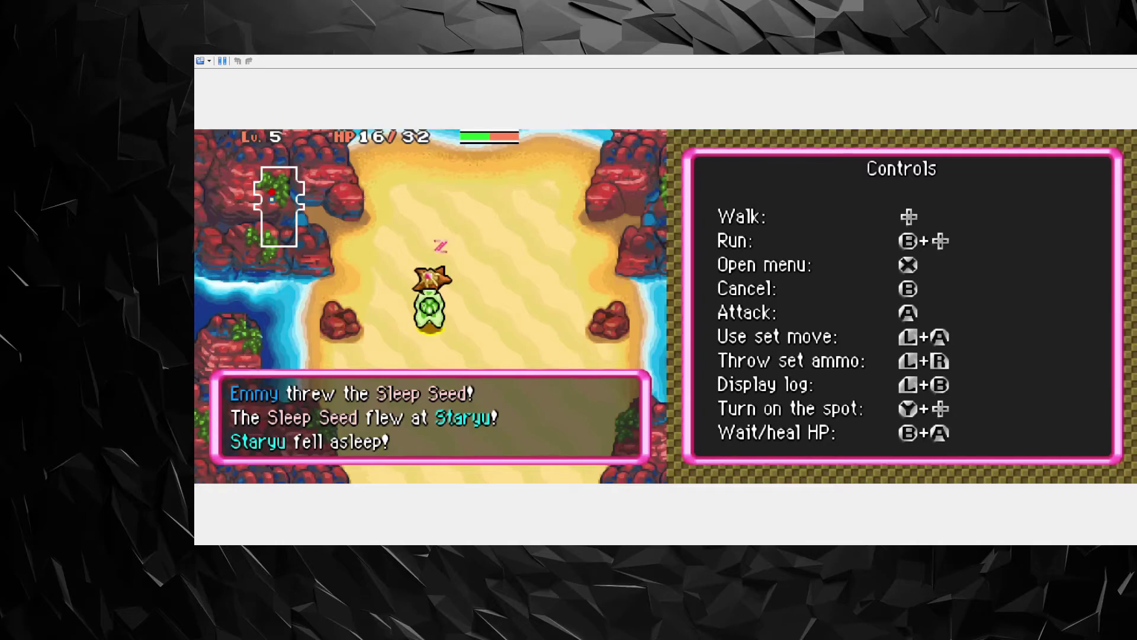
pyautogui.press('a')
pyautogui.press('a')
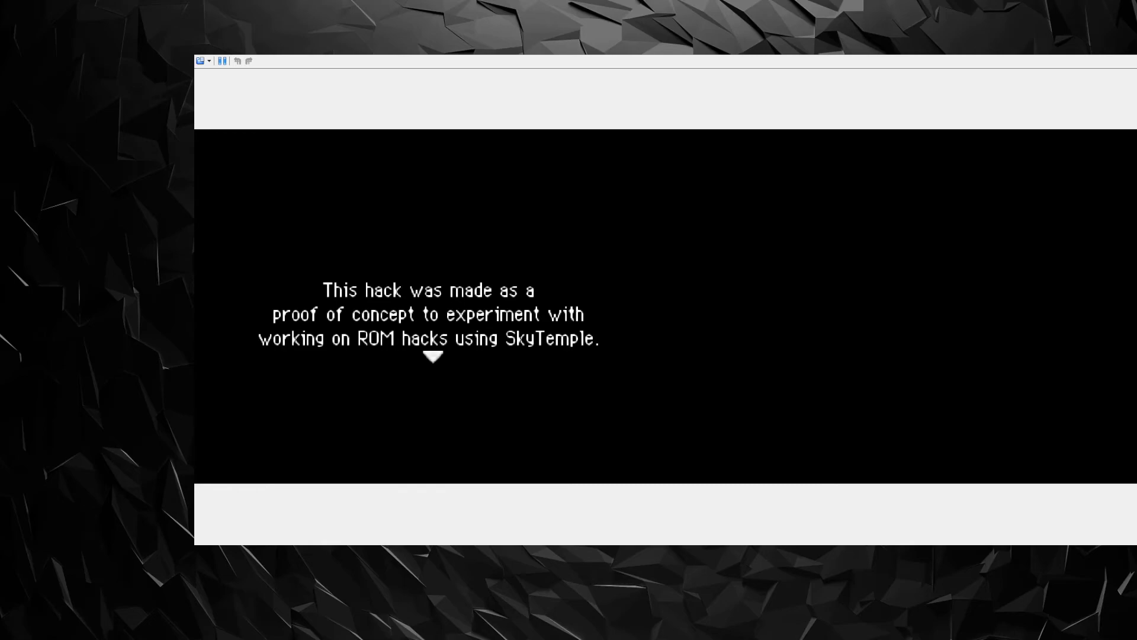
# Advance through the credits to 'PMD: Chip, Author: Miju' and the Explorers of Sky attribution
pyautogui.press('x')
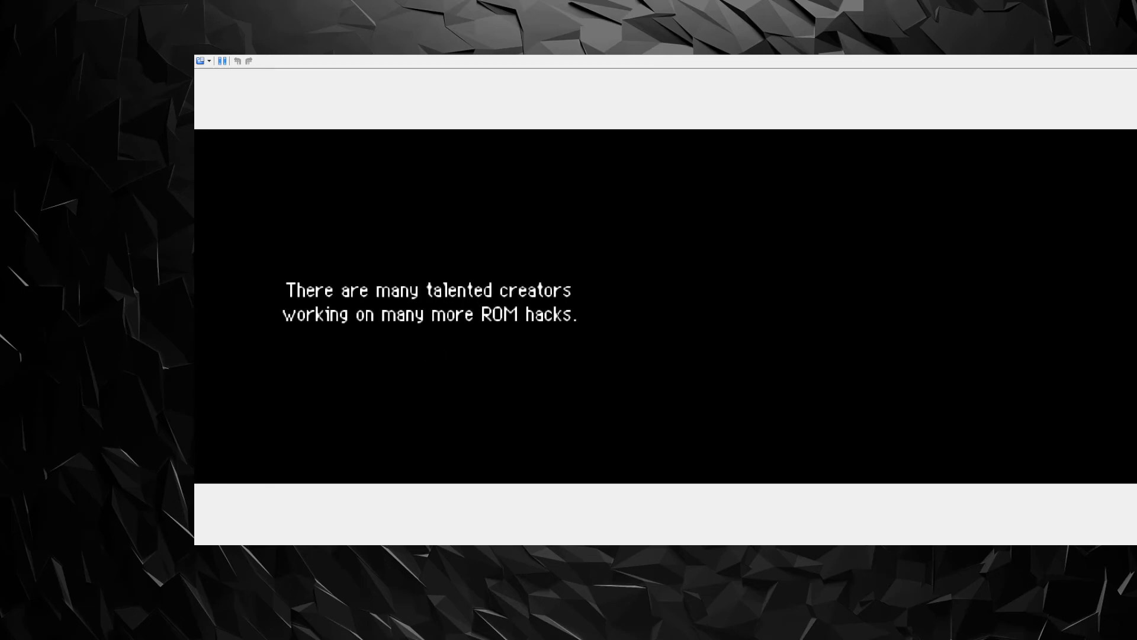
pyautogui.press('x')
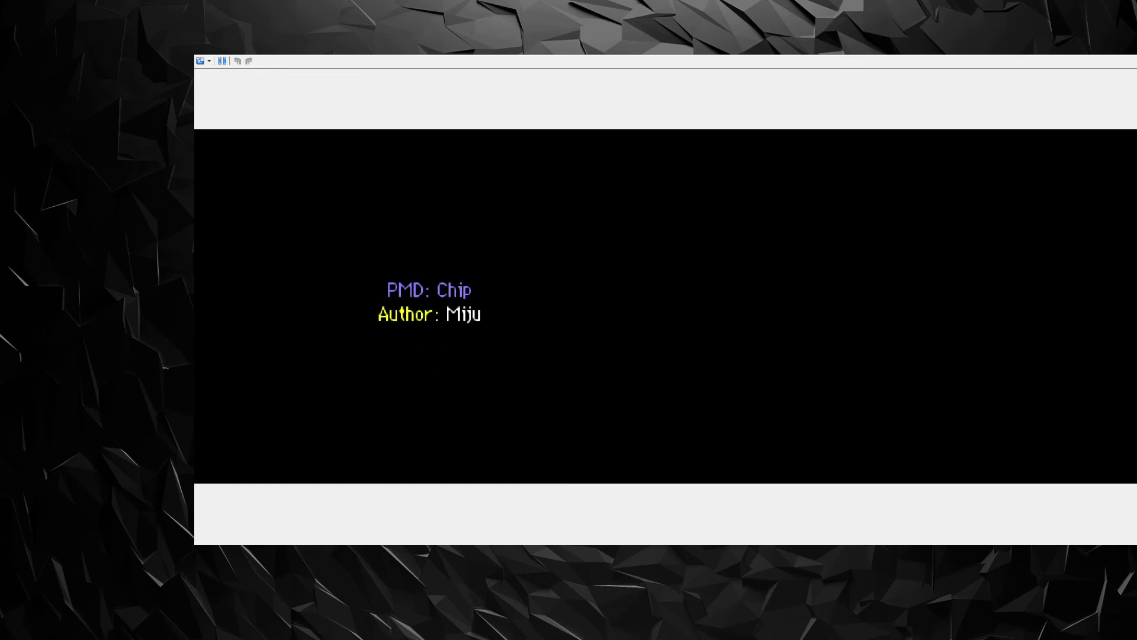
pyautogui.press('x')
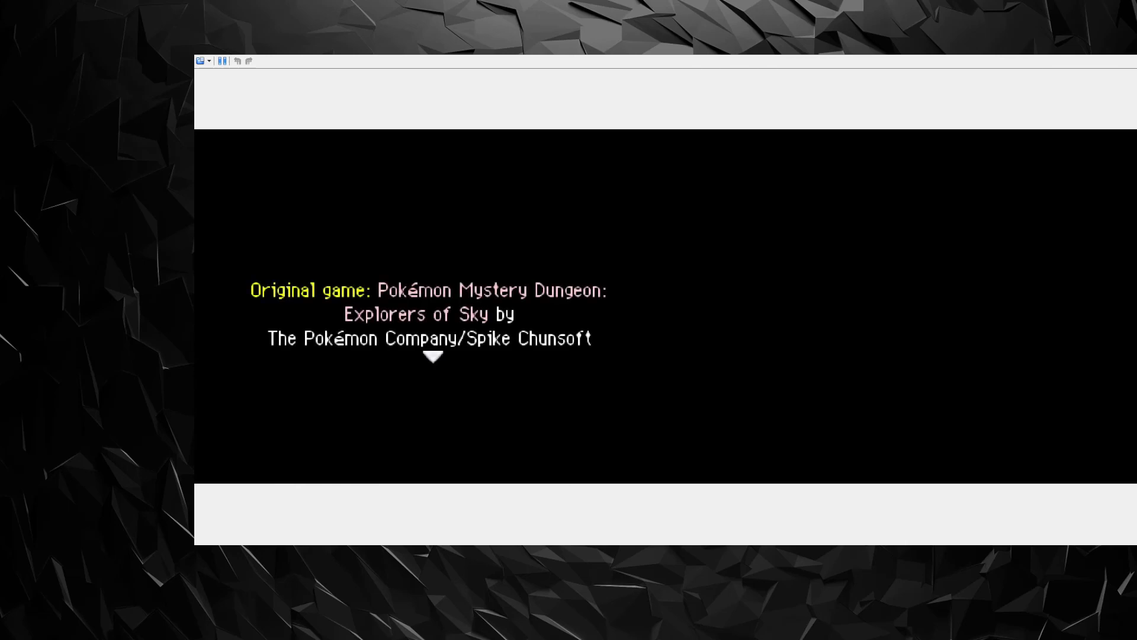
pyautogui.press('x')
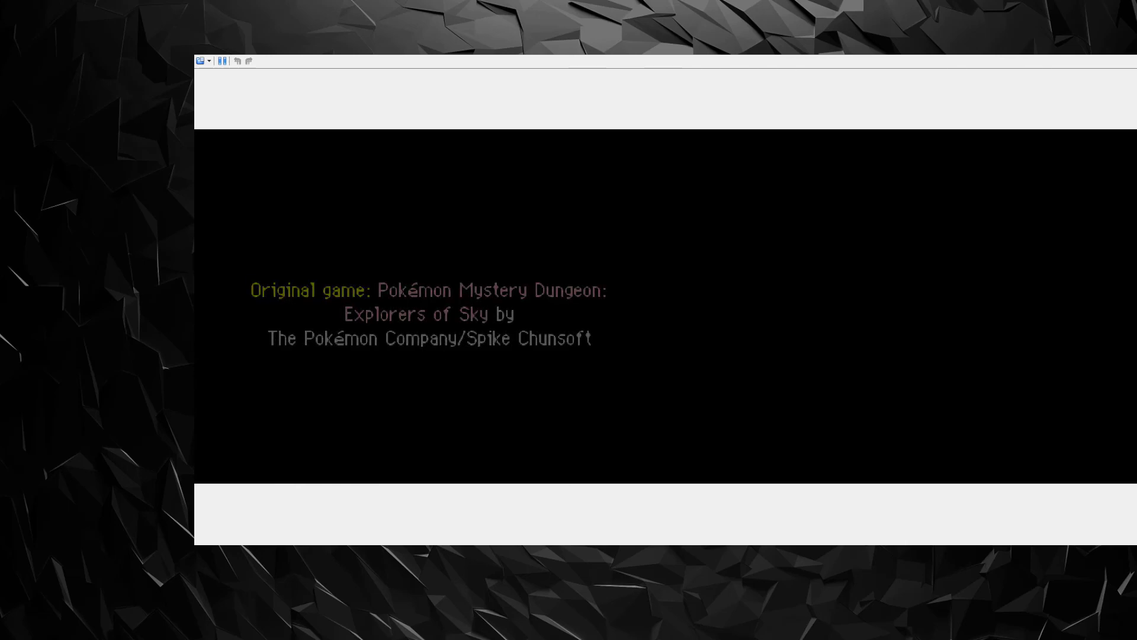